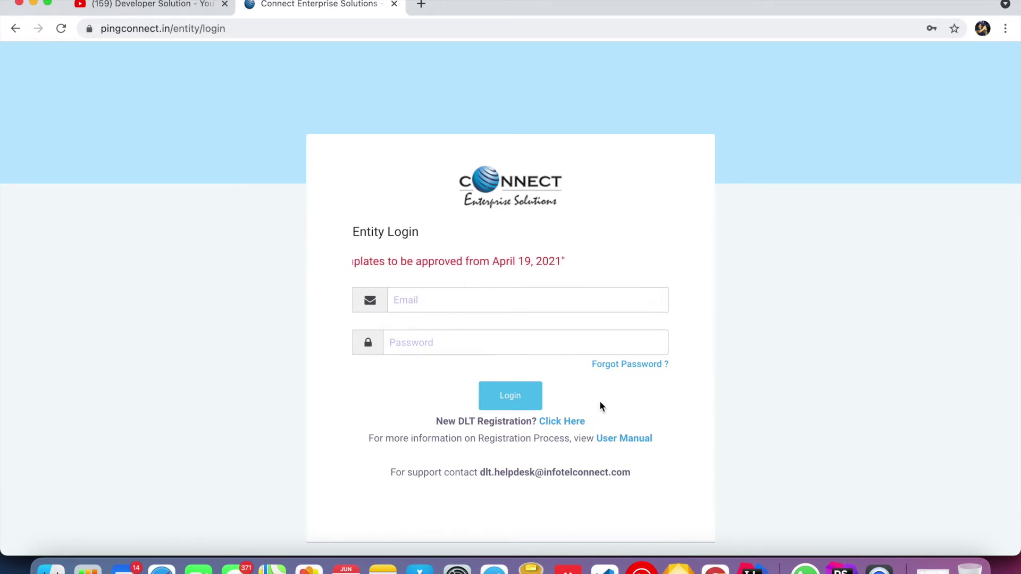
Log in with the saved email, entering the OTP sent to the authorized person's mobile number.
{"action": "left_click", "coordinate": [424, 301]}
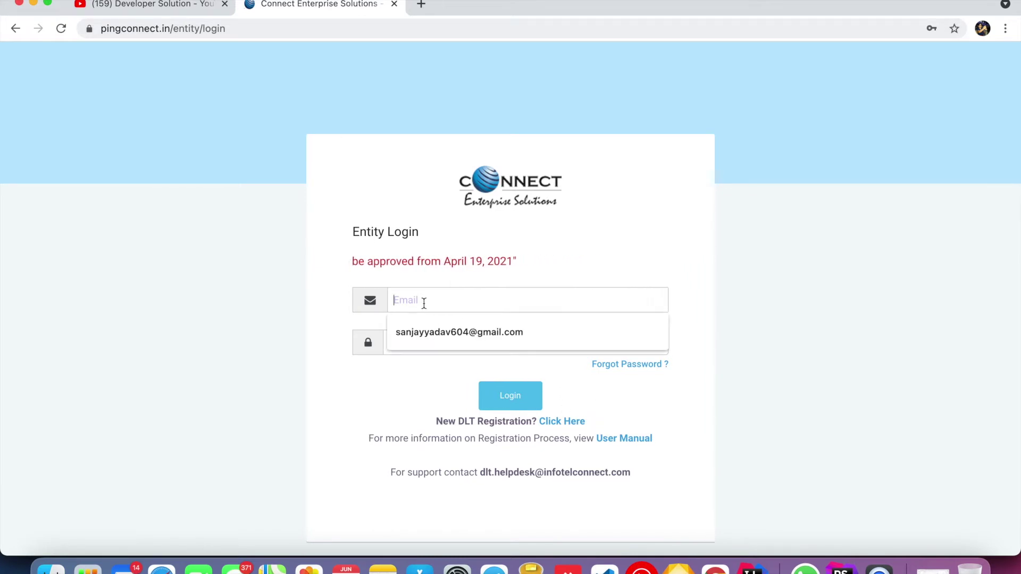
{"action": "left_click", "coordinate": [509, 395]}
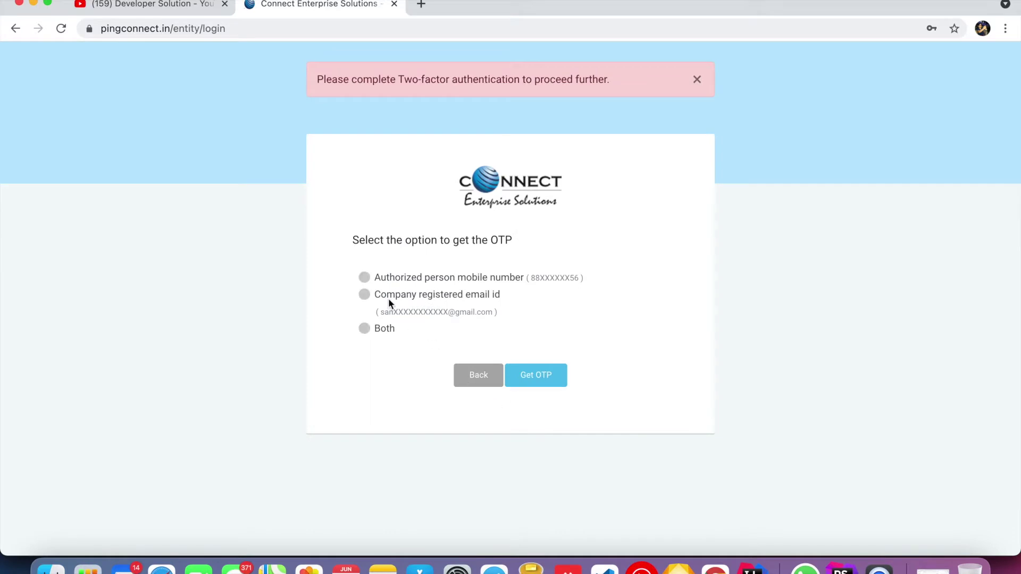
{"action": "left_click", "coordinate": [364, 278]}
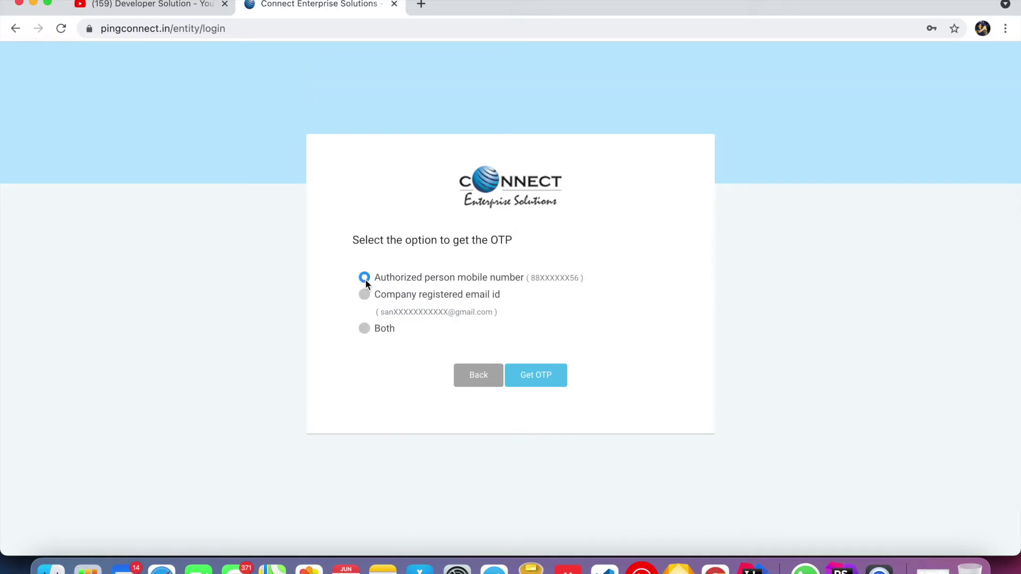
{"action": "left_click", "coordinate": [538, 378]}
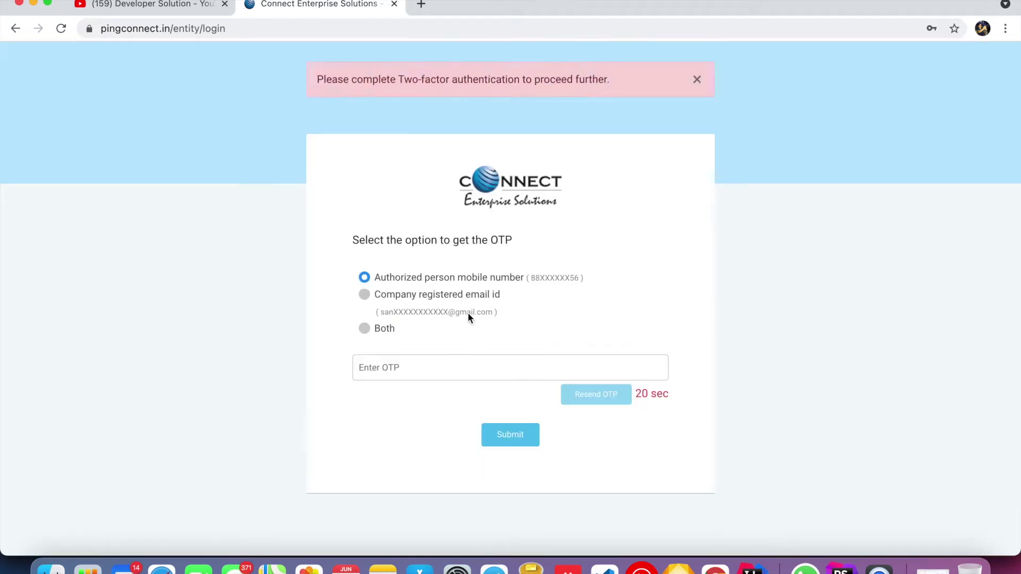
{"action": "left_click", "coordinate": [418, 375]}
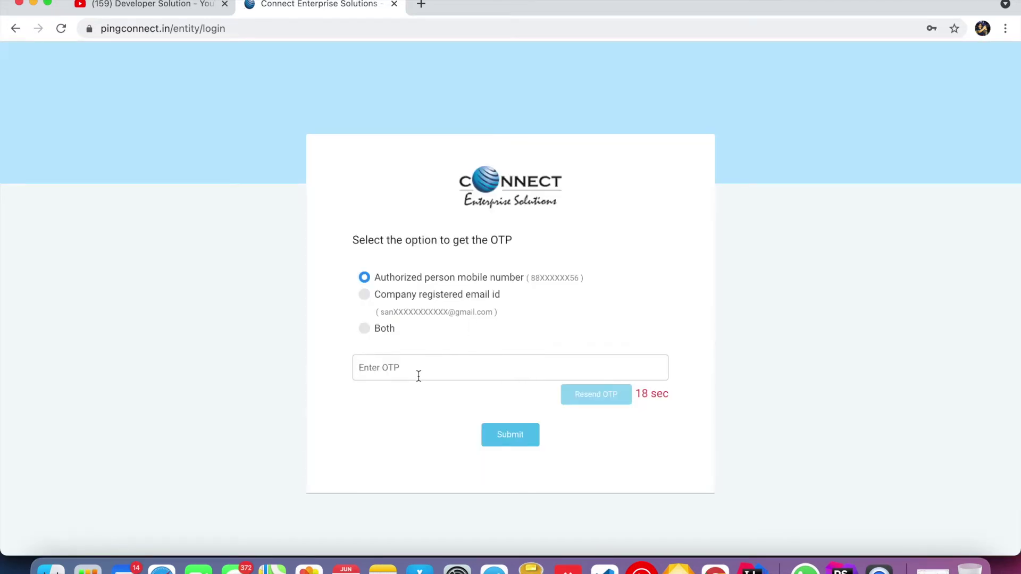
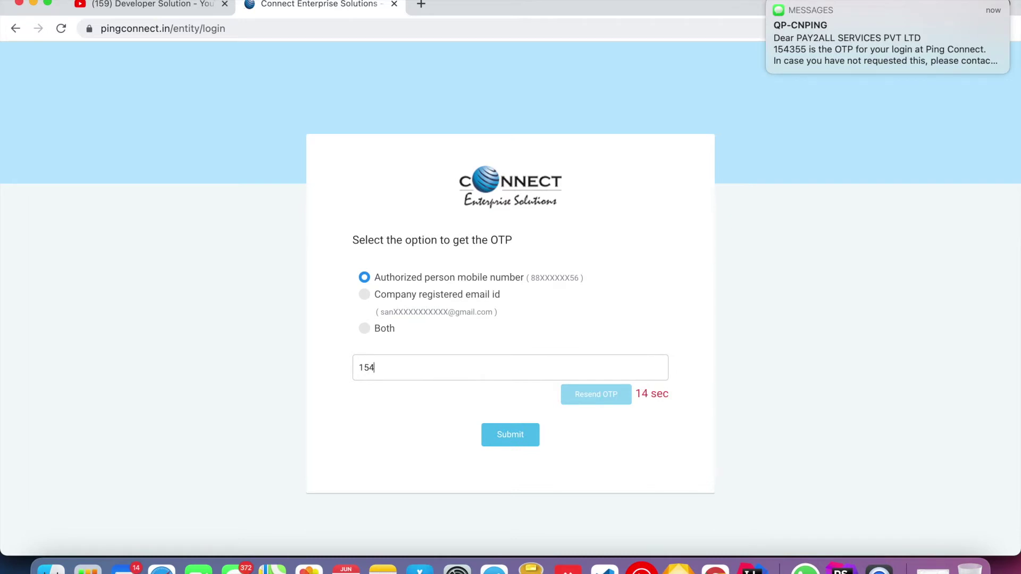
{"action": "left_click", "coordinate": [504, 434]}
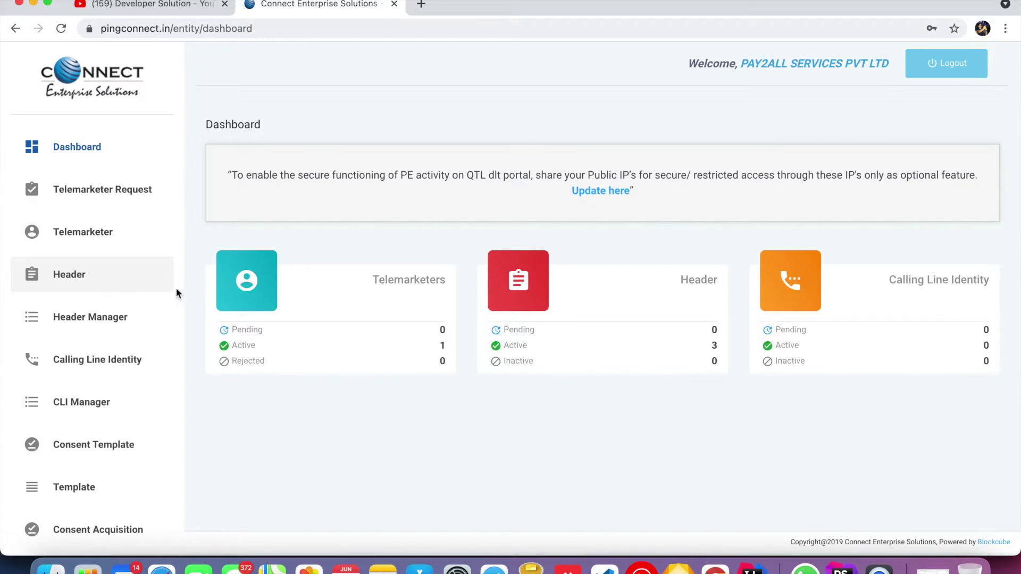
From the Header list, start a Claim Header form with header name DEVLOP.
{"action": "left_click", "coordinate": [85, 290]}
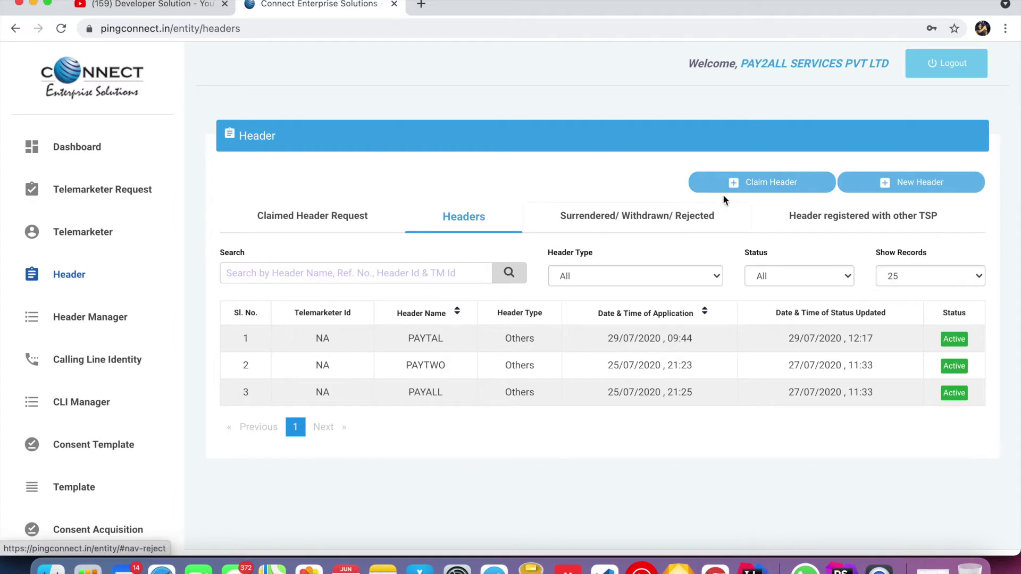
{"action": "left_click", "coordinate": [768, 192]}
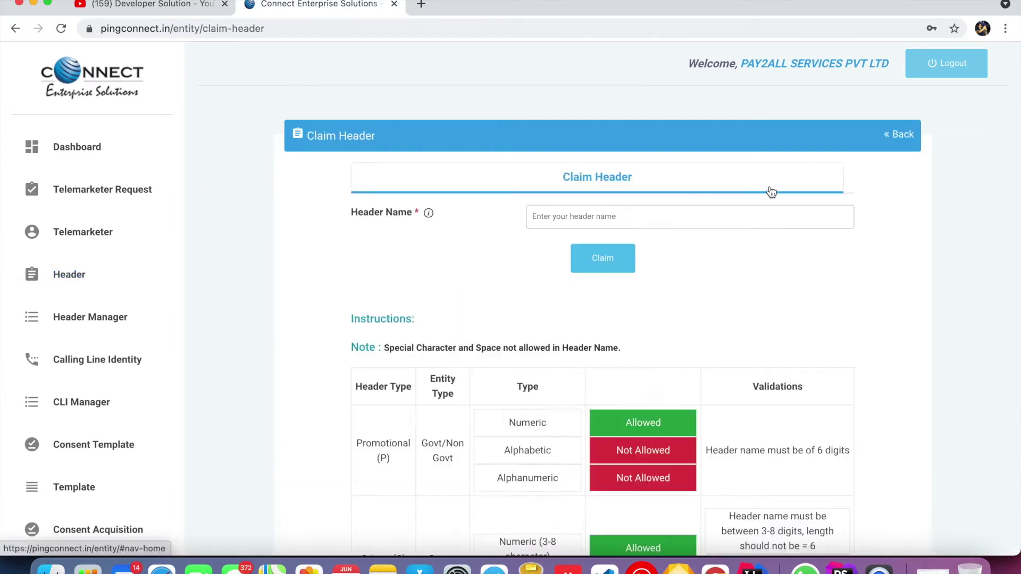
{"action": "left_click", "coordinate": [606, 222]}
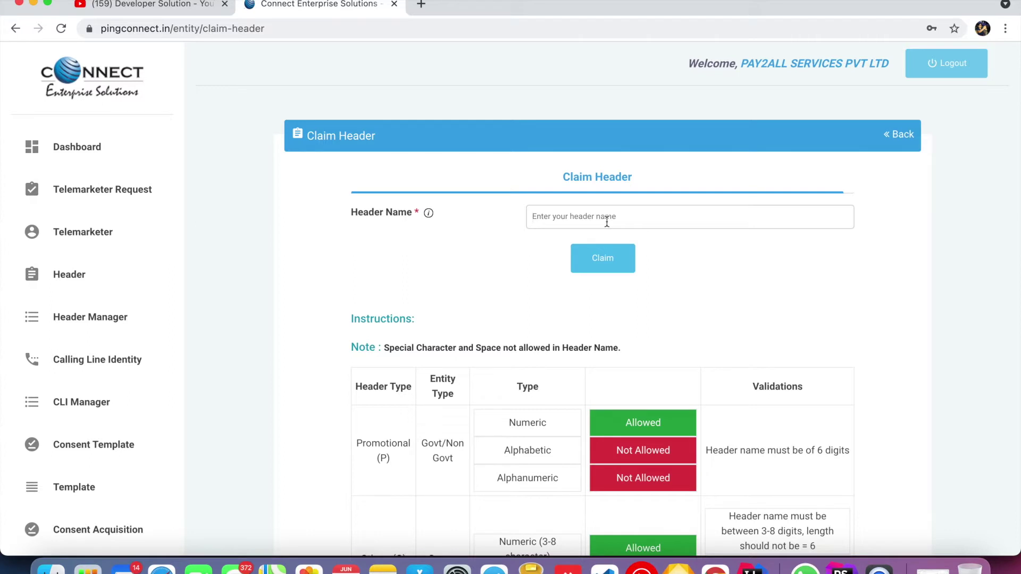
{"action": "type", "text": "DEVLOP"}
{"action": "left_click", "coordinate": [600, 260]}
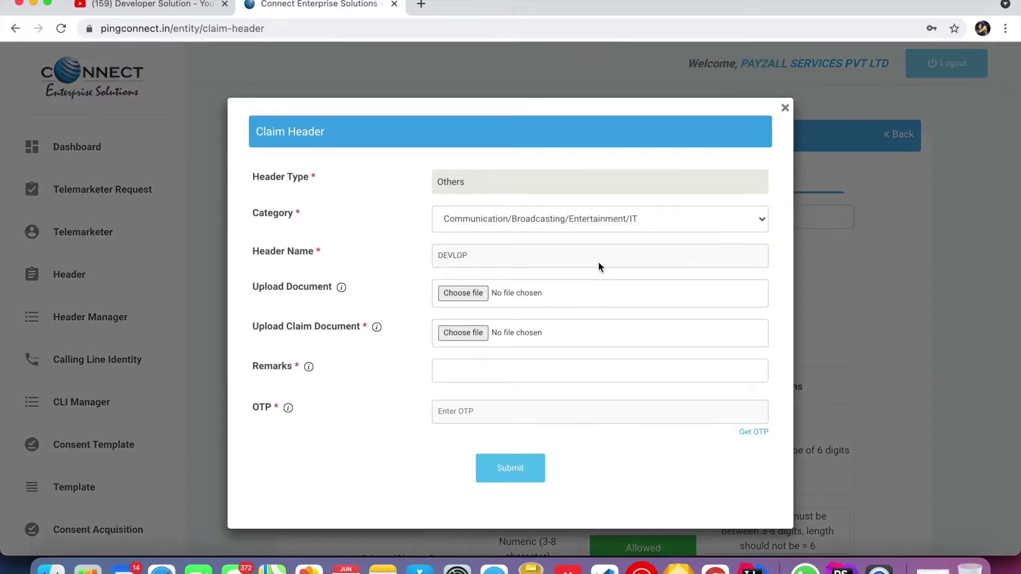
{"action": "left_click", "coordinate": [532, 223]}
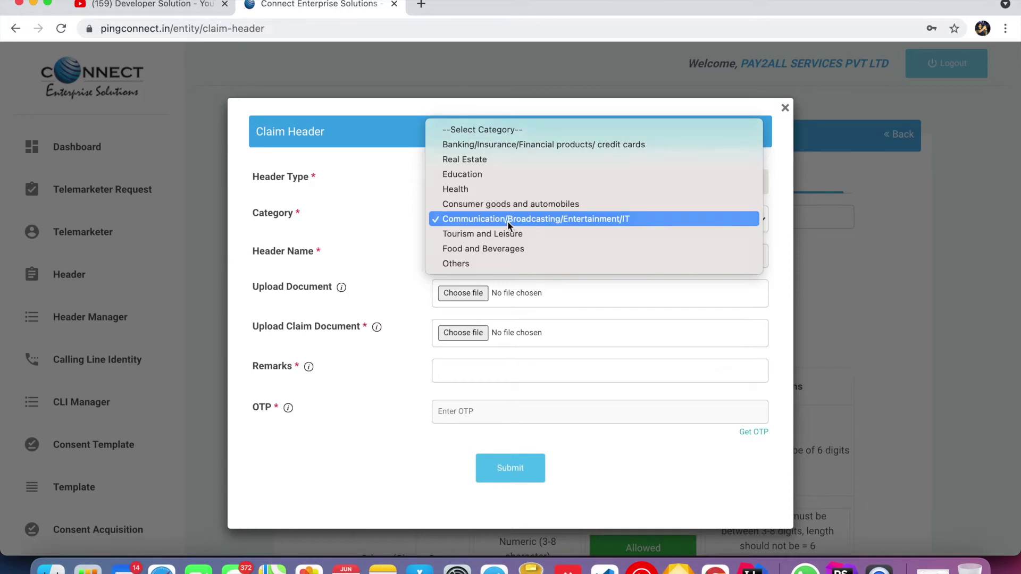
{"action": "left_click", "coordinate": [507, 221]}
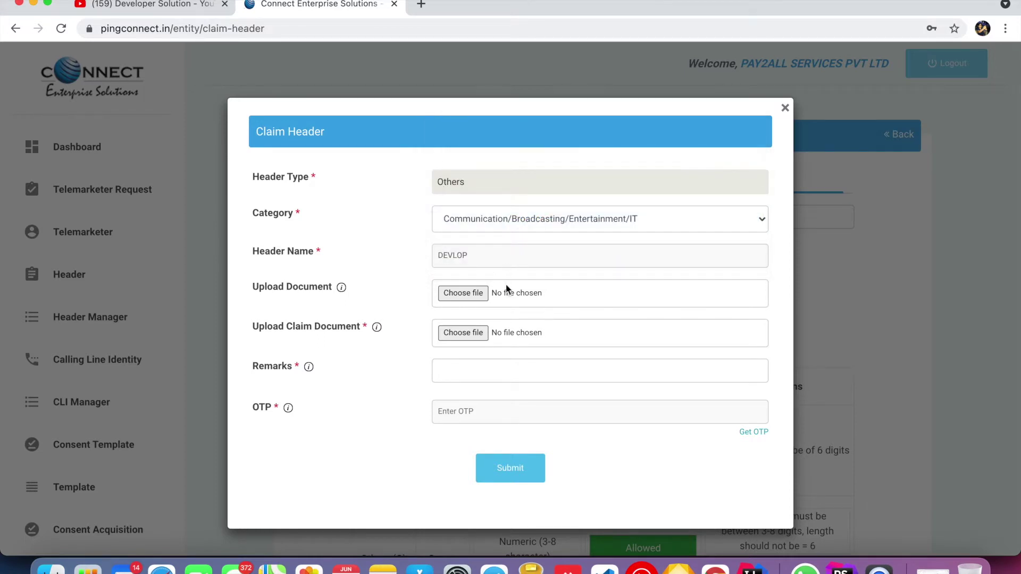
{"action": "left_click", "coordinate": [449, 371]}
{"action": "type", "text": "devloper solution"}
{"action": "left_click", "coordinate": [748, 433]}
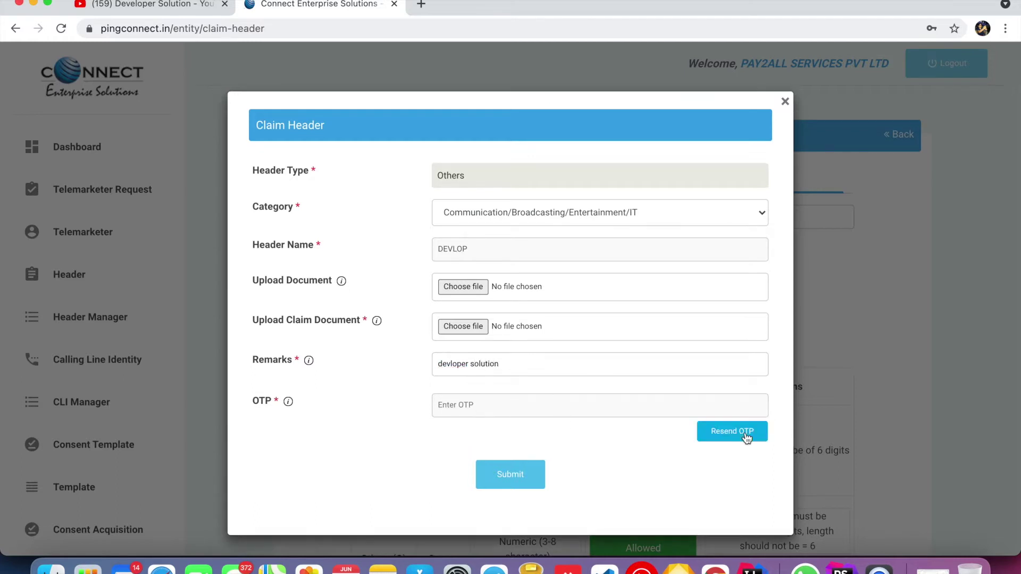
{"action": "mouse_move", "coordinate": [379, 322]}
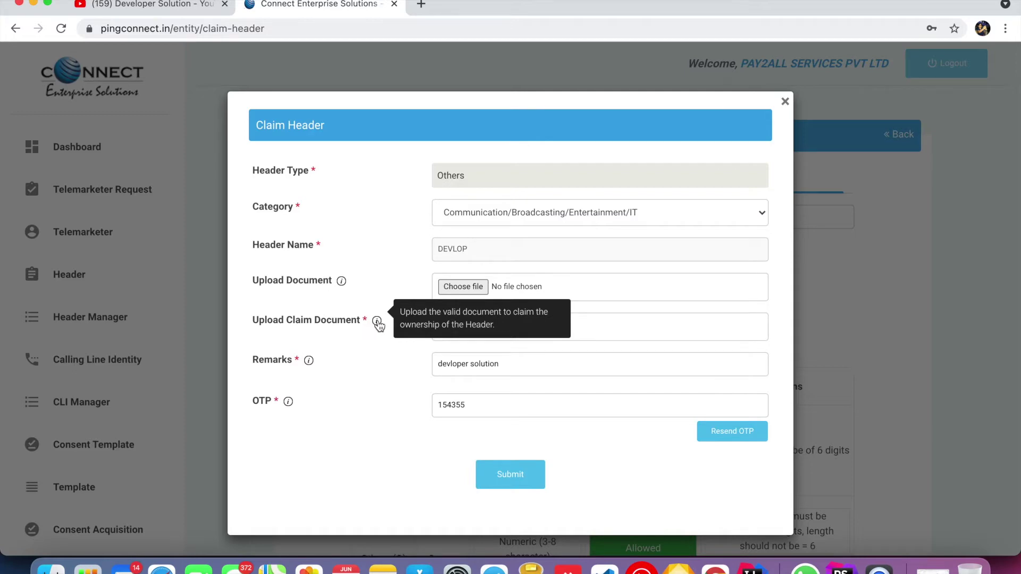
{"action": "left_click", "coordinate": [786, 99]}
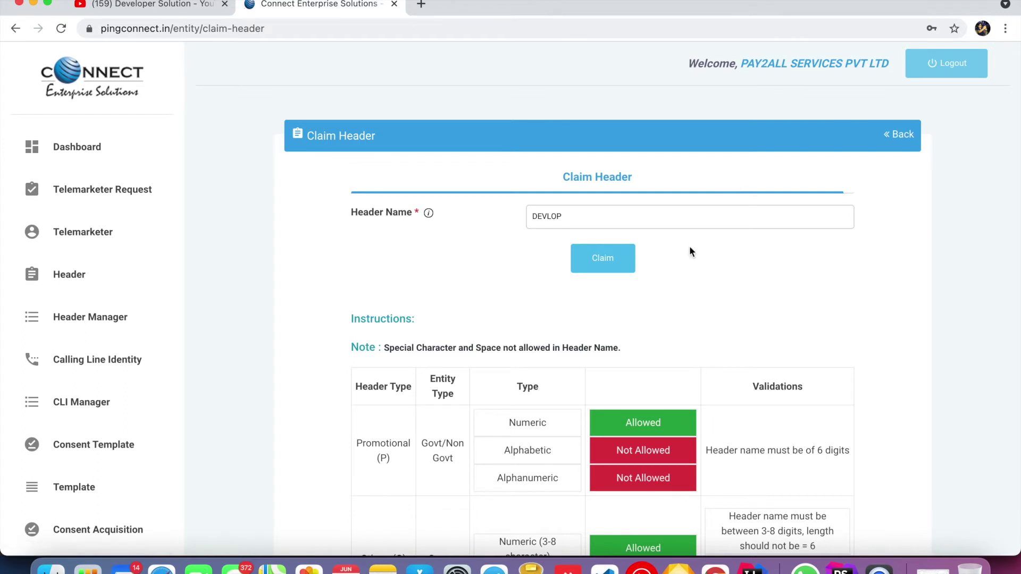
{"action": "scroll", "coordinate": [689, 245], "scroll_direction": "down", "scroll_amount": 5}
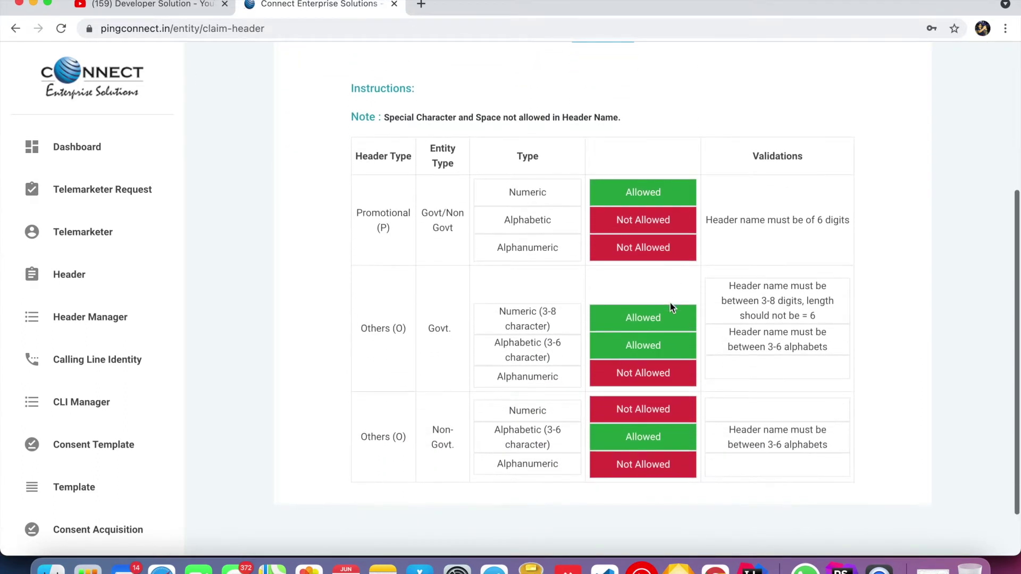
{"action": "scroll", "coordinate": [293, 247], "scroll_direction": "up", "scroll_amount": 6}
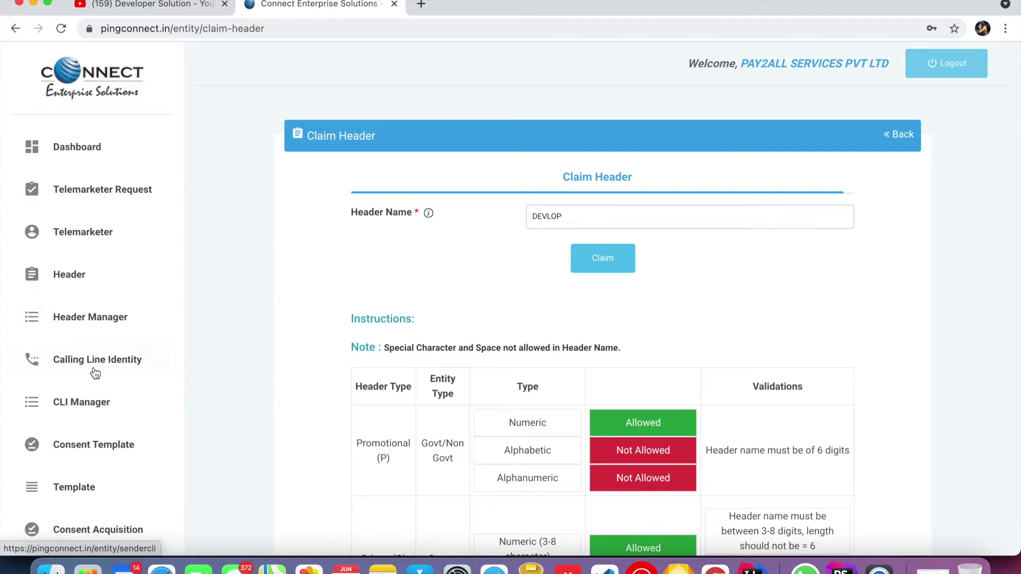
Add a new template named 'otp' with SMS as the communication type.
{"action": "left_click", "coordinate": [75, 489]}
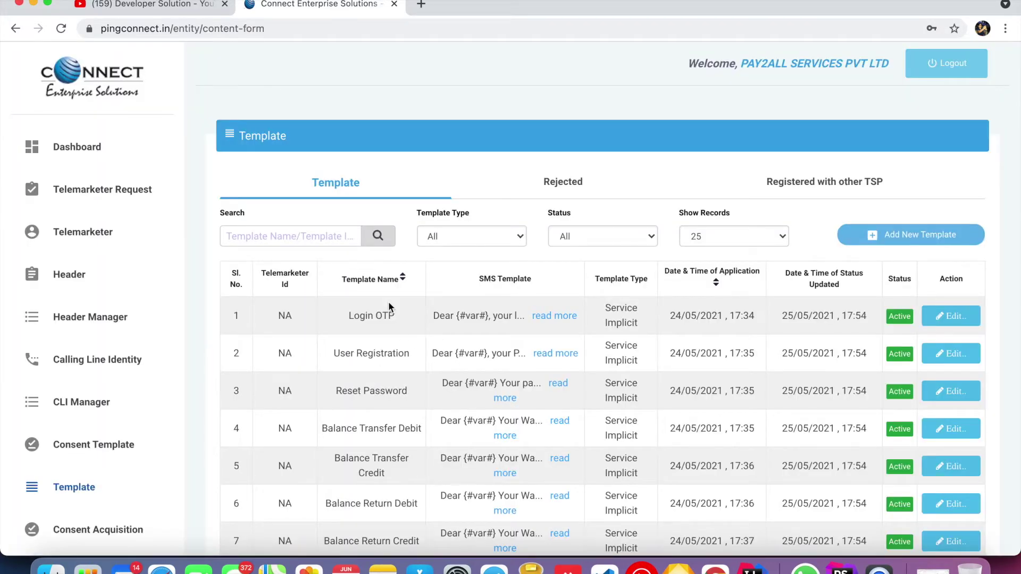
{"action": "left_click", "coordinate": [865, 231]}
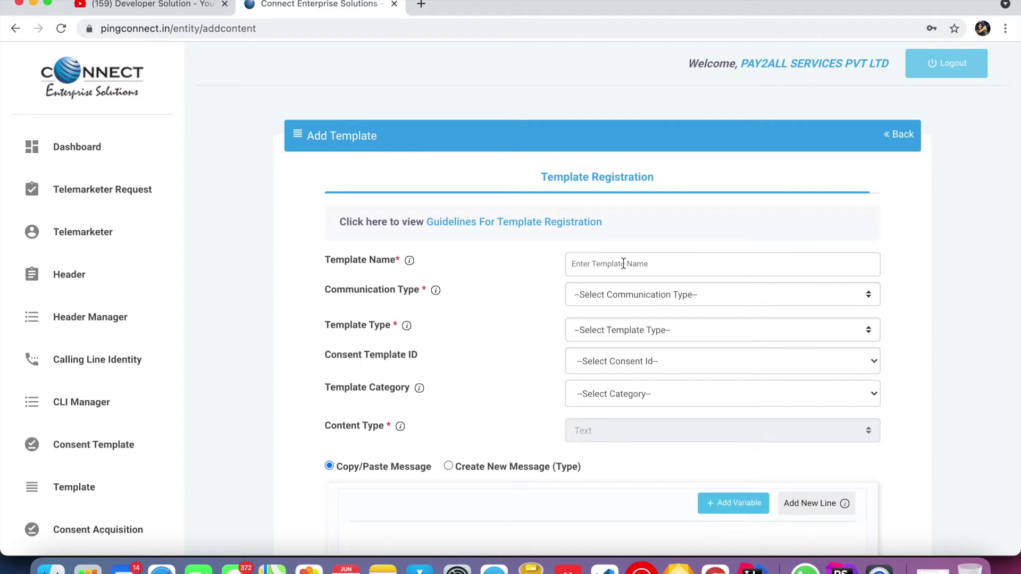
{"action": "type", "text": "otp"}
{"action": "left_click", "coordinate": [693, 289]}
{"action": "left_click", "coordinate": [672, 310]}
{"action": "left_click", "coordinate": [647, 350]}
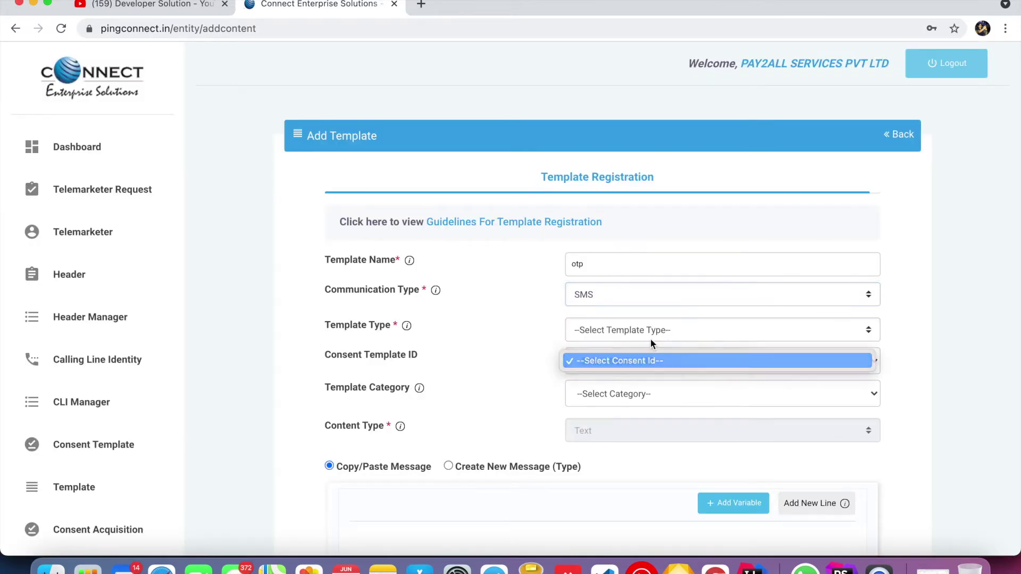
{"action": "left_click", "coordinate": [649, 338]}
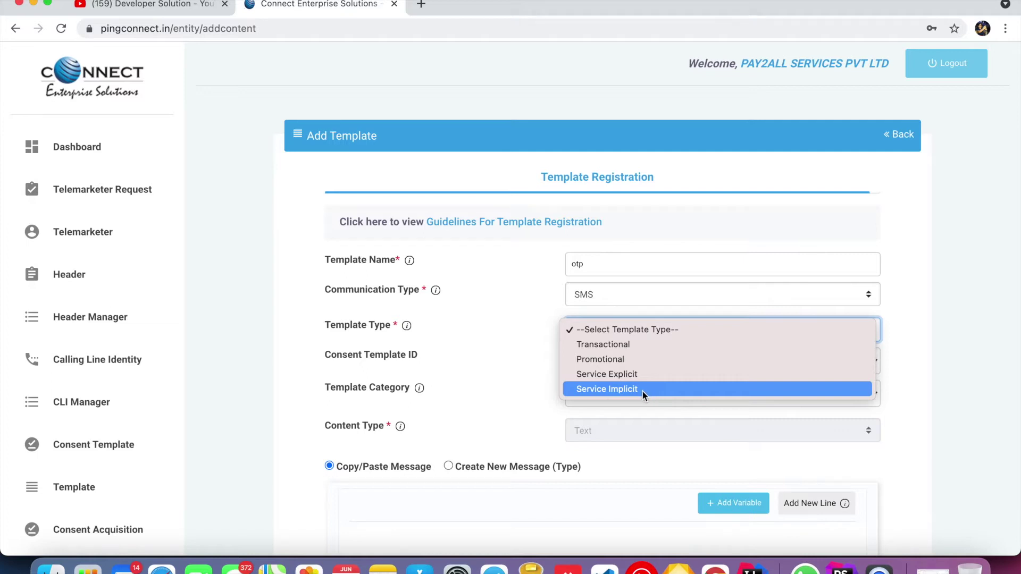
Set template type Service Implicit, leave consent ID unset, and pick category Communication/Broadcasting/Entertainment/IT.
{"action": "left_click", "coordinate": [643, 389]}
{"action": "left_click", "coordinate": [649, 332]}
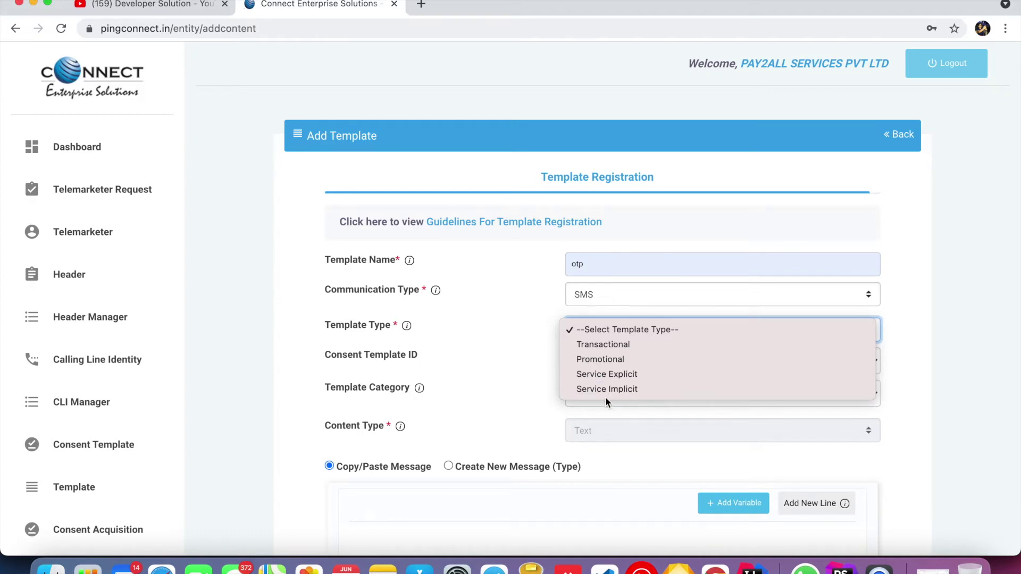
{"action": "left_click", "coordinate": [606, 390]}
{"action": "left_click", "coordinate": [636, 368]}
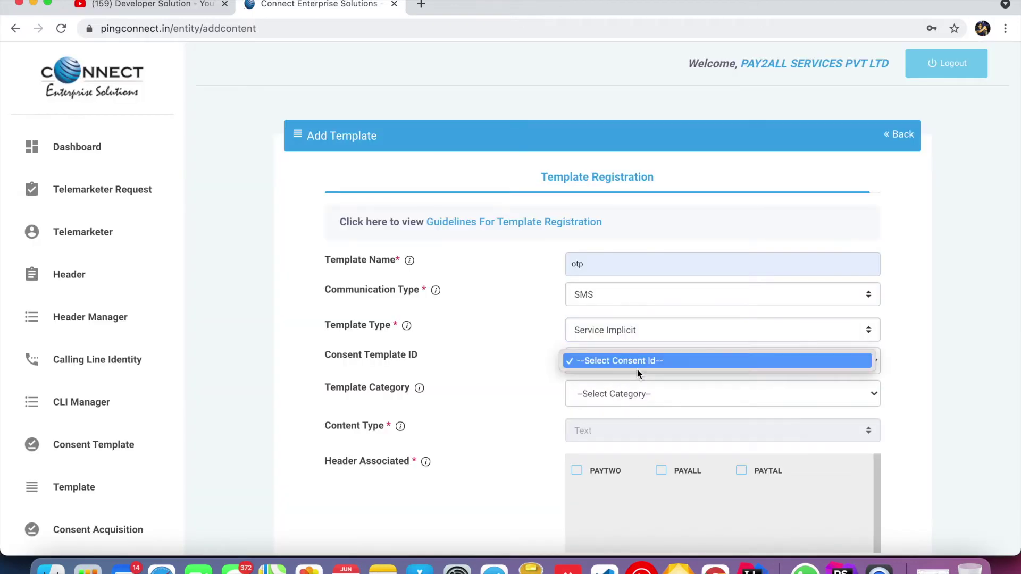
{"action": "left_click", "coordinate": [620, 365]}
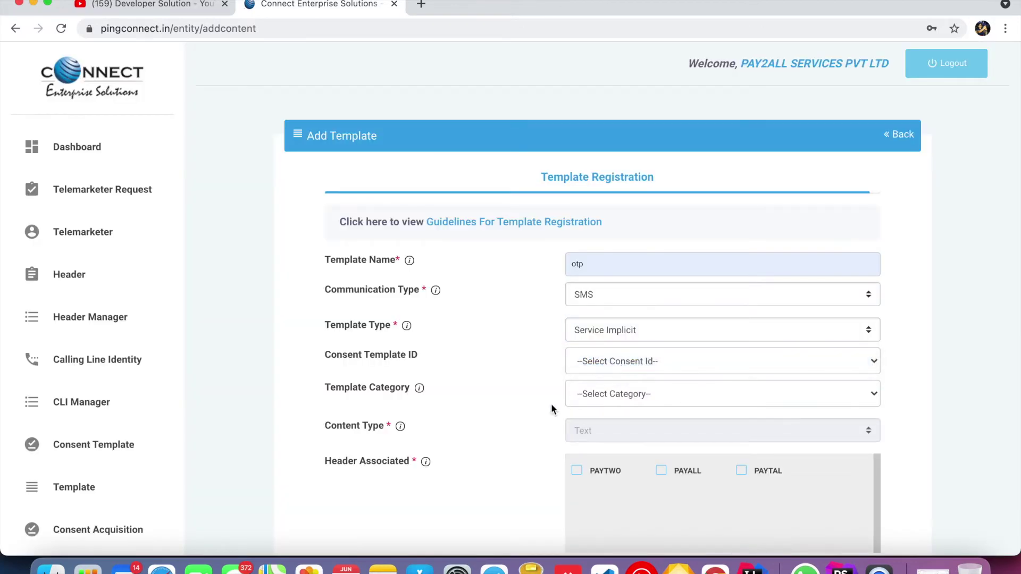
{"action": "scroll", "coordinate": [551, 409], "scroll_direction": "down", "scroll_amount": 1}
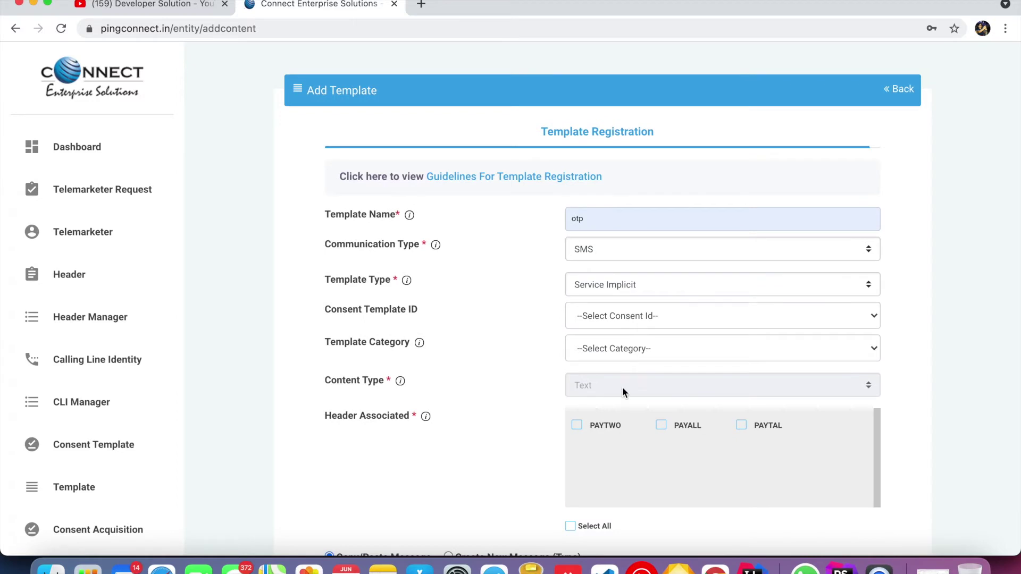
{"action": "left_click", "coordinate": [599, 356]}
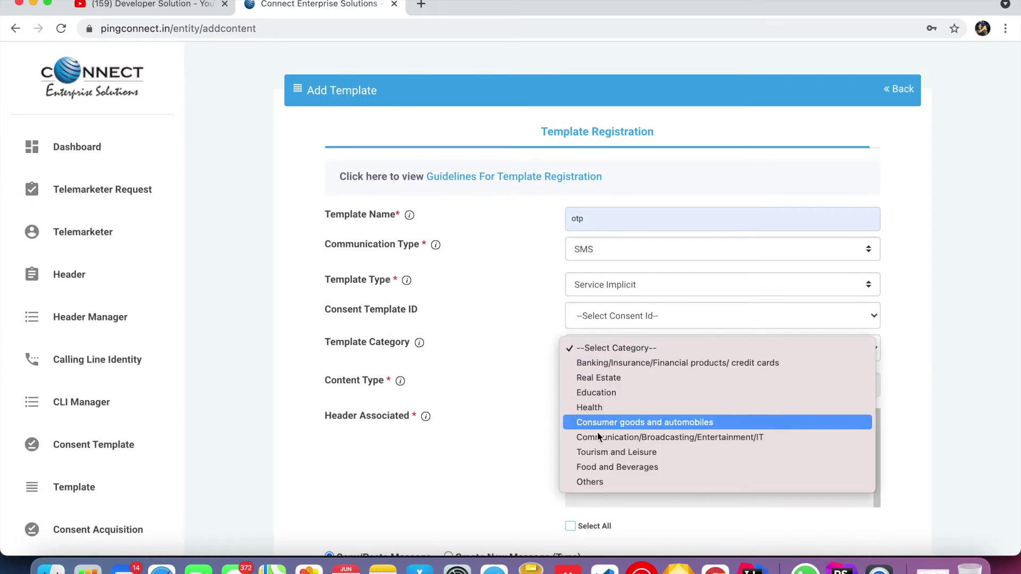
{"action": "left_click", "coordinate": [634, 437]}
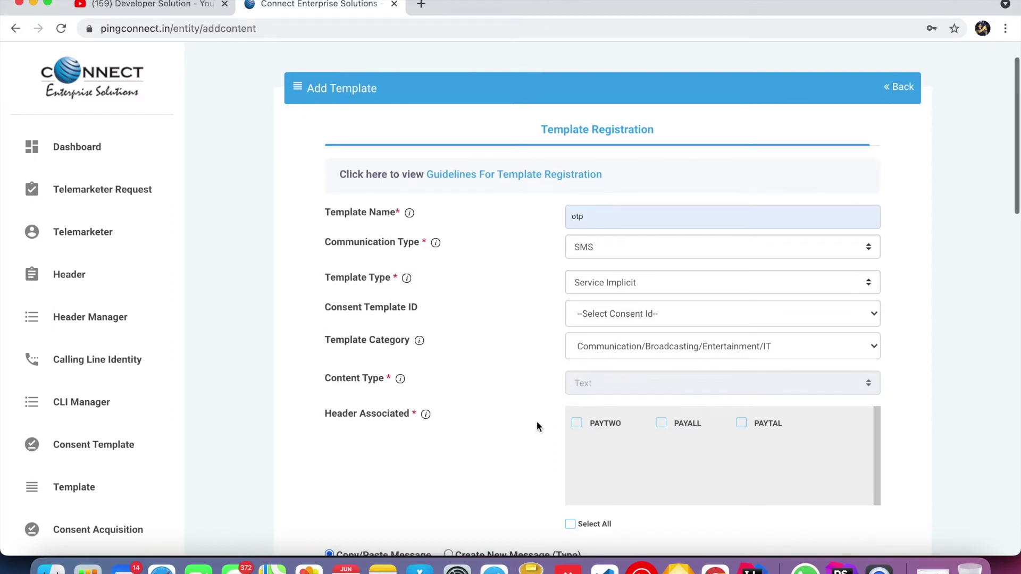
Select all three headers and paste 'Dear user your OTP is' into the message box.
{"action": "scroll", "coordinate": [537, 425], "scroll_direction": "down", "scroll_amount": 1}
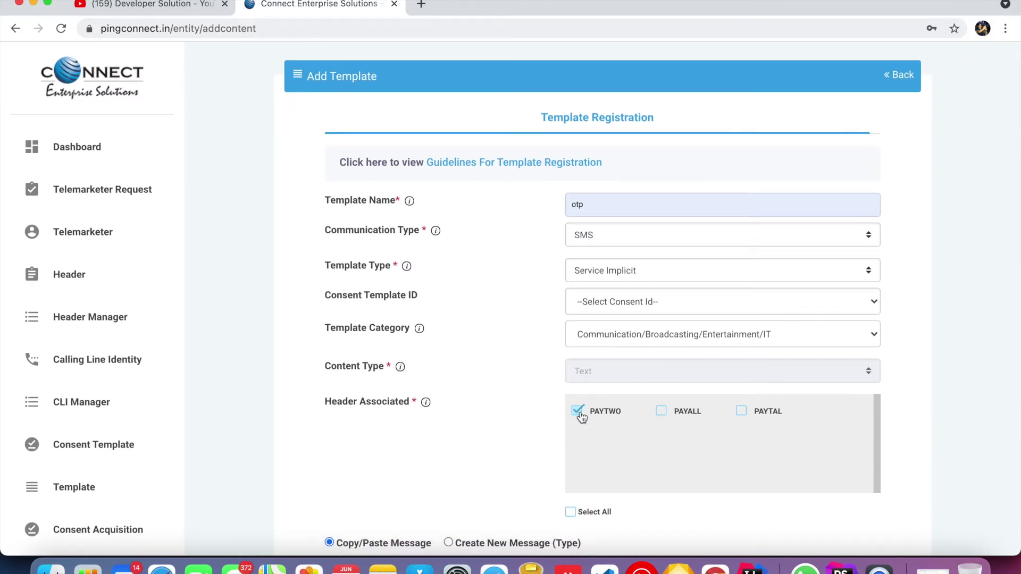
{"action": "left_click", "coordinate": [579, 412]}
{"action": "left_click", "coordinate": [579, 412]}
{"action": "scroll", "coordinate": [584, 415], "scroll_direction": "down", "scroll_amount": 1}
{"action": "scroll", "coordinate": [583, 416], "scroll_direction": "down", "scroll_amount": 2}
{"action": "left_click", "coordinate": [571, 466]}
{"action": "scroll", "coordinate": [577, 469], "scroll_direction": "down", "scroll_amount": 6}
{"action": "scroll", "coordinate": [579, 471], "scroll_direction": "down", "scroll_amount": 1}
{"action": "left_click", "coordinate": [486, 376]}
{"action": "key", "text": "super+v"}
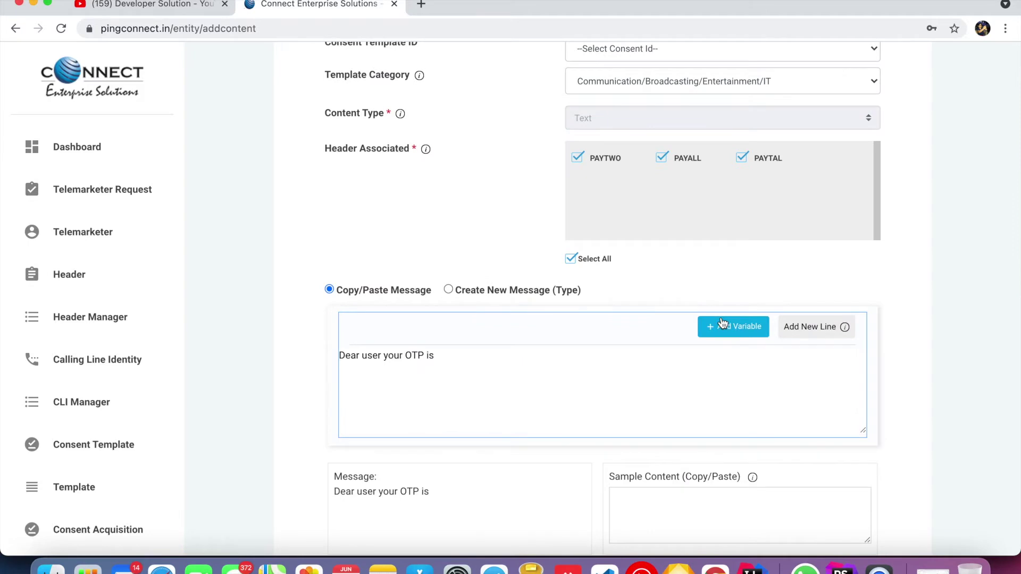
Type a new message 'Dear User your otp is : {#var#} Thanks Developer Solution' with one variable.
{"action": "left_click", "coordinate": [449, 289]}
{"action": "left_click", "coordinate": [467, 371]}
{"action": "type", "text": "Dear"}
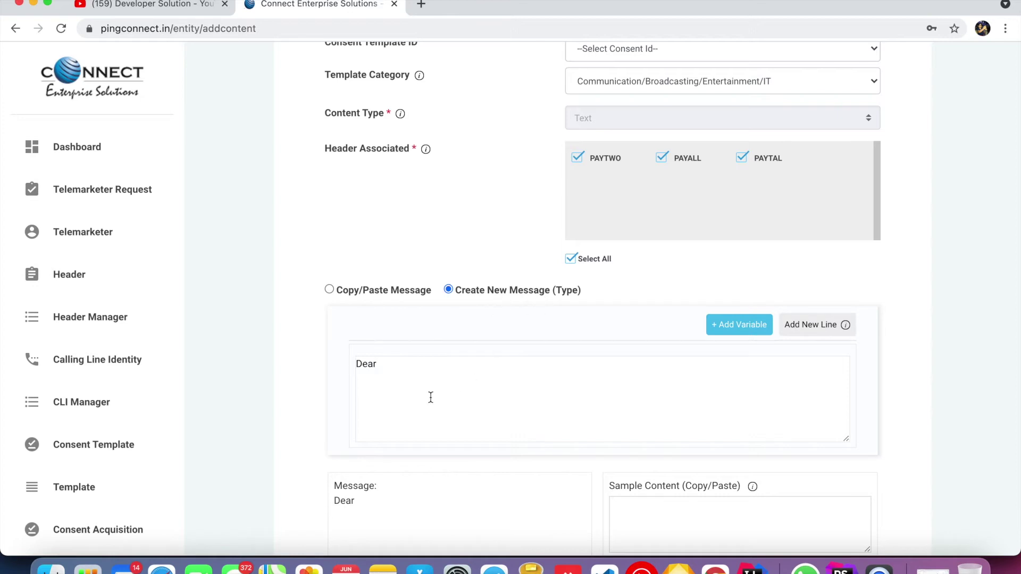
{"action": "type", "text": " User your otp is :"}
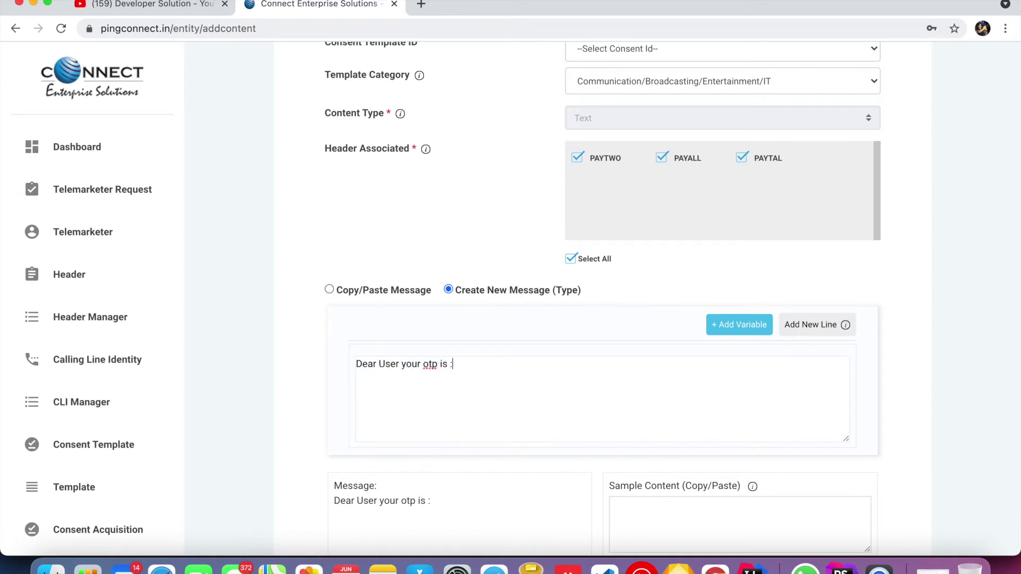
{"action": "left_click", "coordinate": [744, 322]}
{"action": "type", "text": "Thanks"}
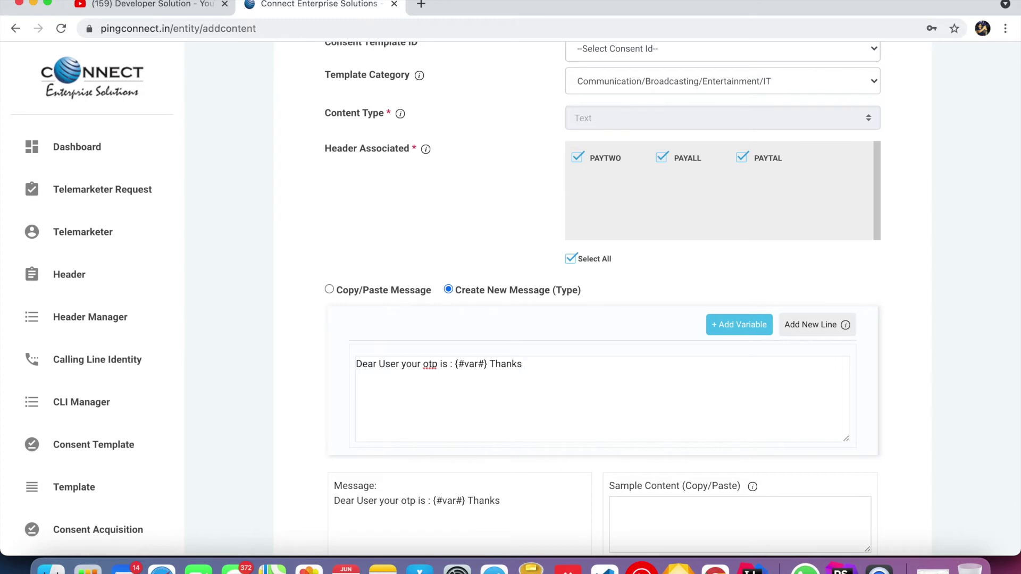
{"action": "type", "text": "Developer Solution"}
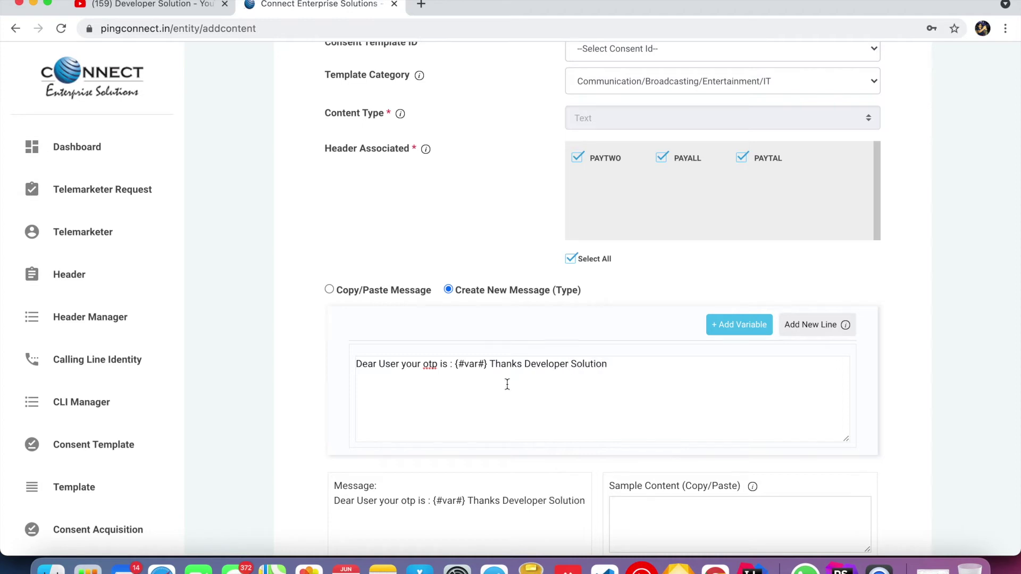
{"action": "scroll", "coordinate": [561, 276], "scroll_direction": "down", "scroll_amount": 5}
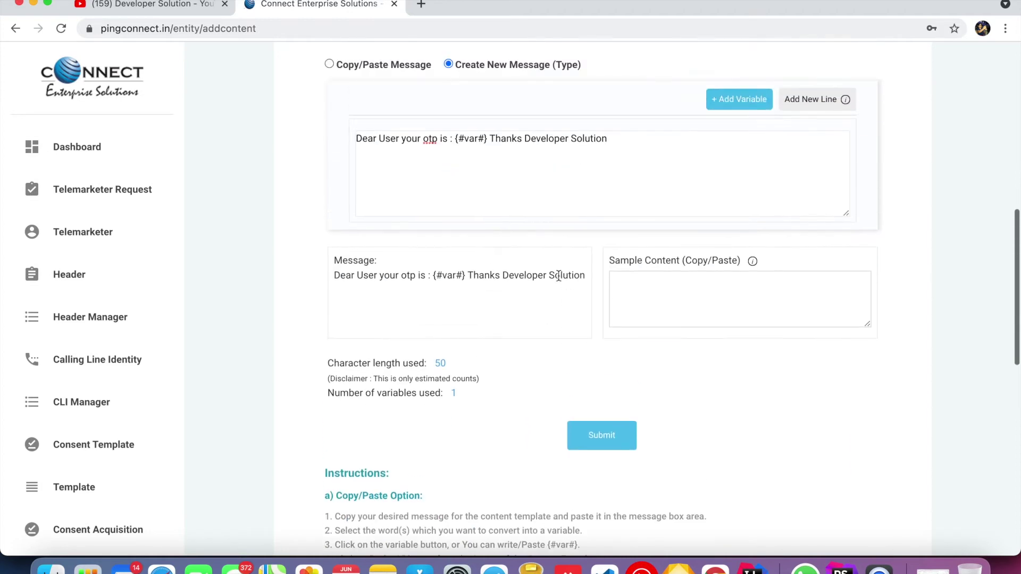
Submit the otp template and go back to the Template list, where it shows Pending.
{"action": "left_click", "coordinate": [595, 440]}
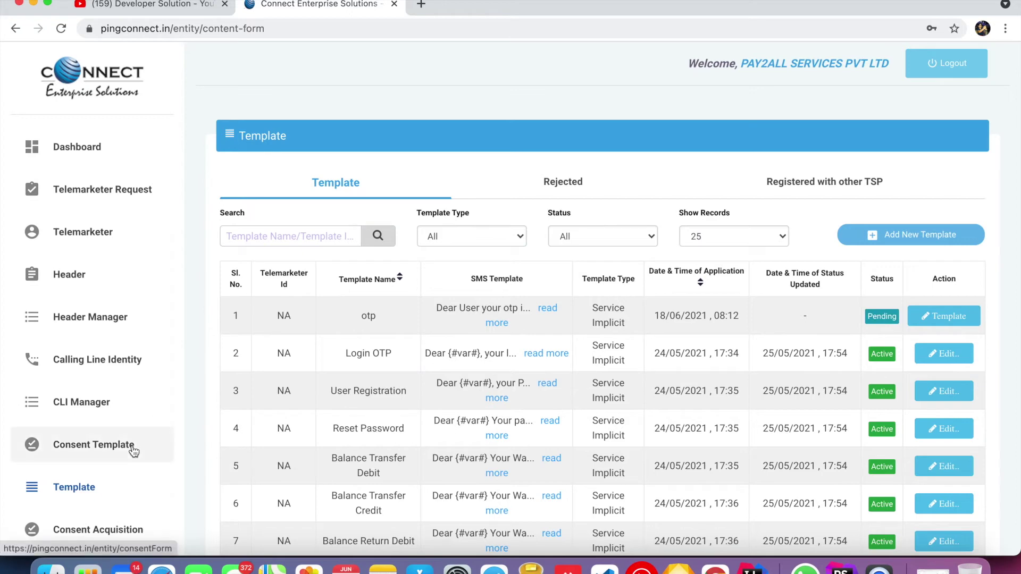
{"action": "left_click", "coordinate": [67, 282]}
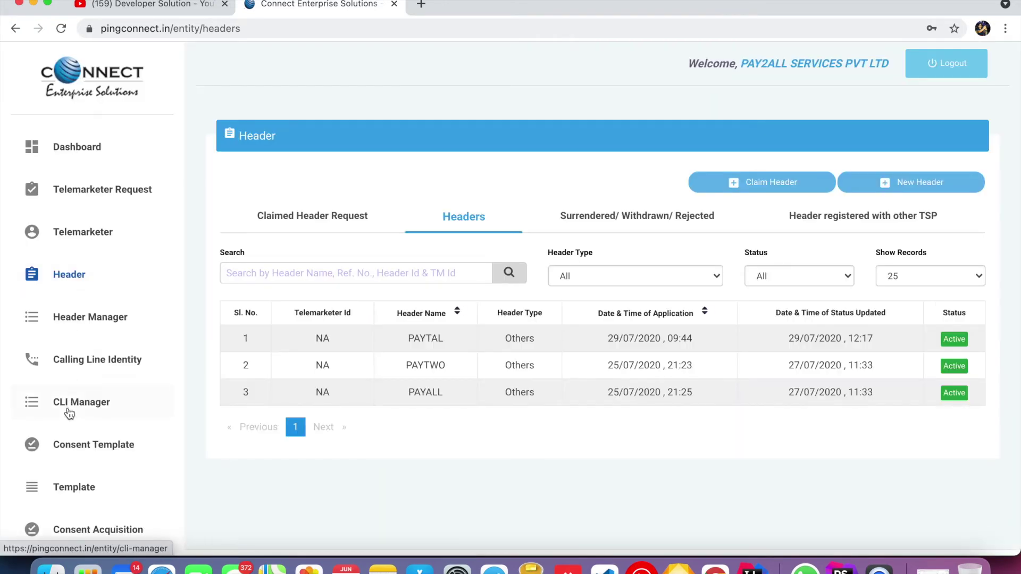
{"action": "scroll", "coordinate": [71, 451], "scroll_direction": "down", "scroll_amount": 1}
{"action": "scroll", "coordinate": [71, 451], "scroll_direction": "down", "scroll_amount": 2}
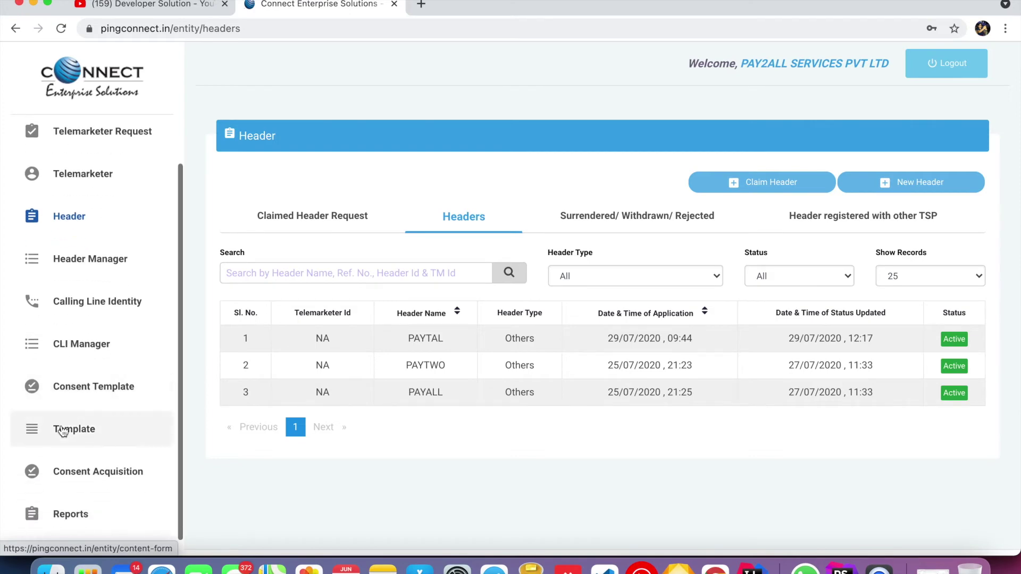
{"action": "left_click", "coordinate": [67, 431]}
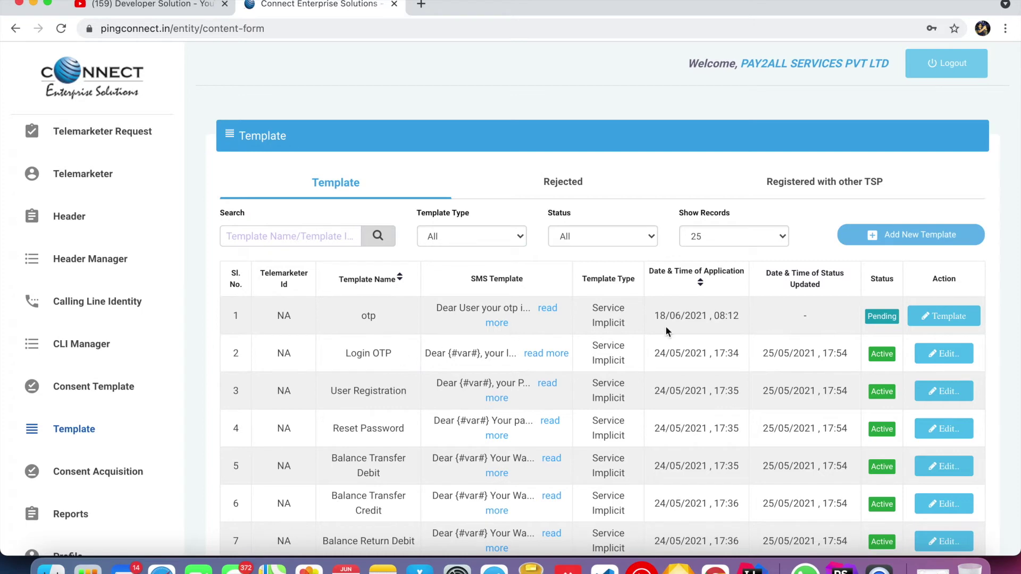
Open an active template's details, select its Template Id, and start a new browser tab.
{"action": "left_click", "coordinate": [882, 355]}
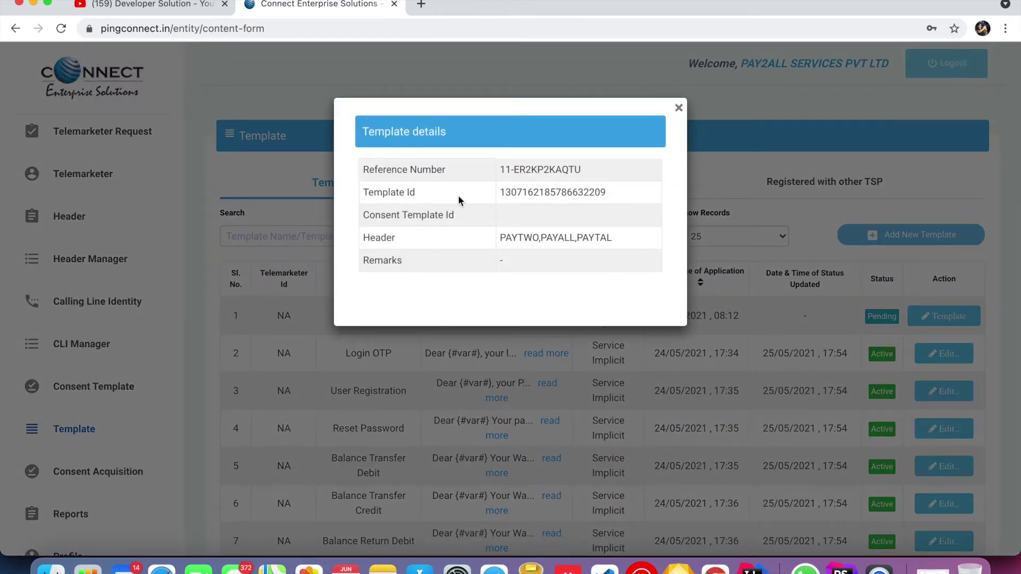
{"action": "double_click", "coordinate": [531, 192]}
{"action": "key", "text": "super+c"}
{"action": "left_click", "coordinate": [422, 5]}
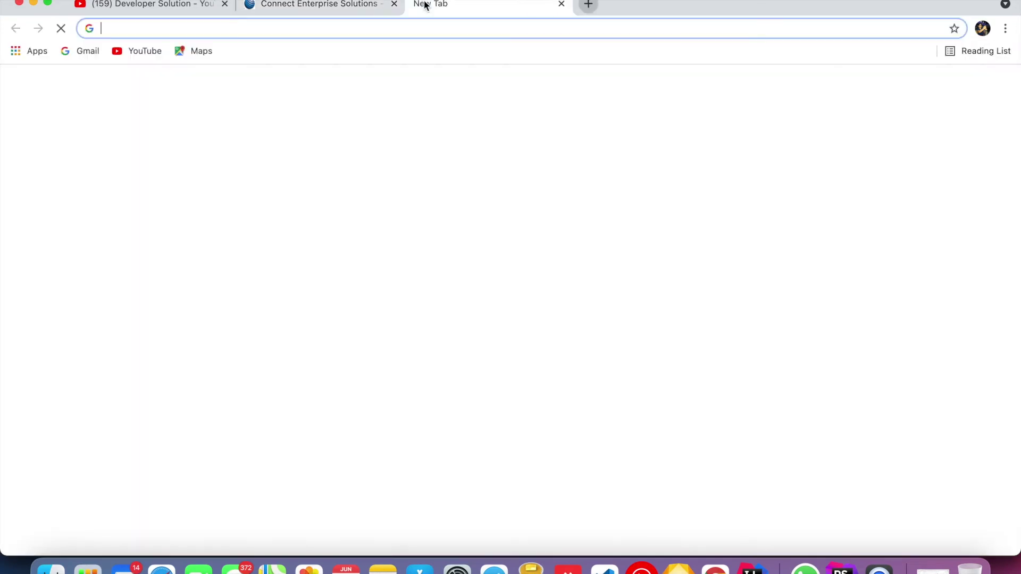
Load sms.sms21.co.in and bring up its login form.
{"action": "left_click", "coordinate": [391, 22]}
{"action": "type", "text": "sms."}
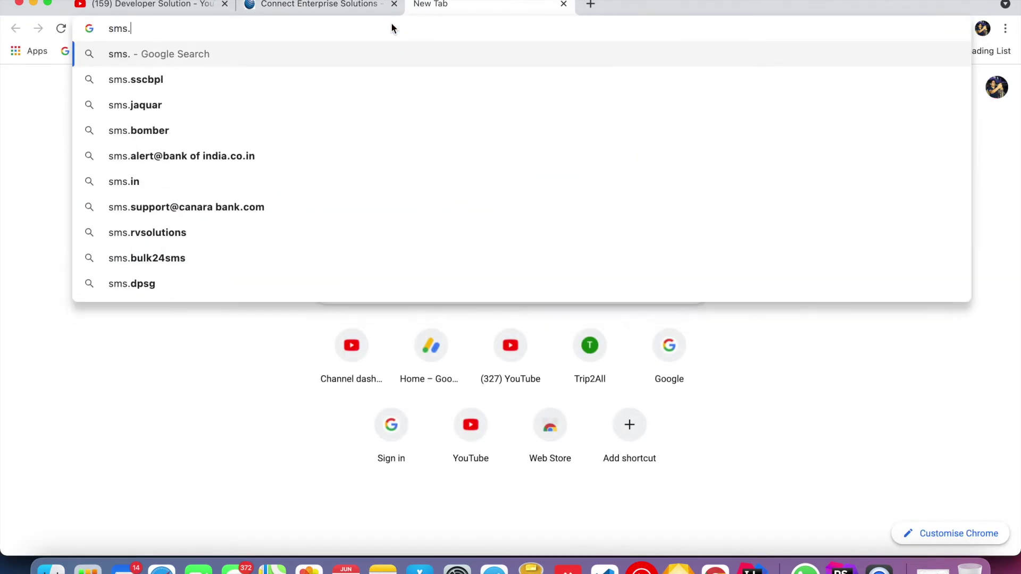
{"action": "type", "text": "sms21.co.in"}
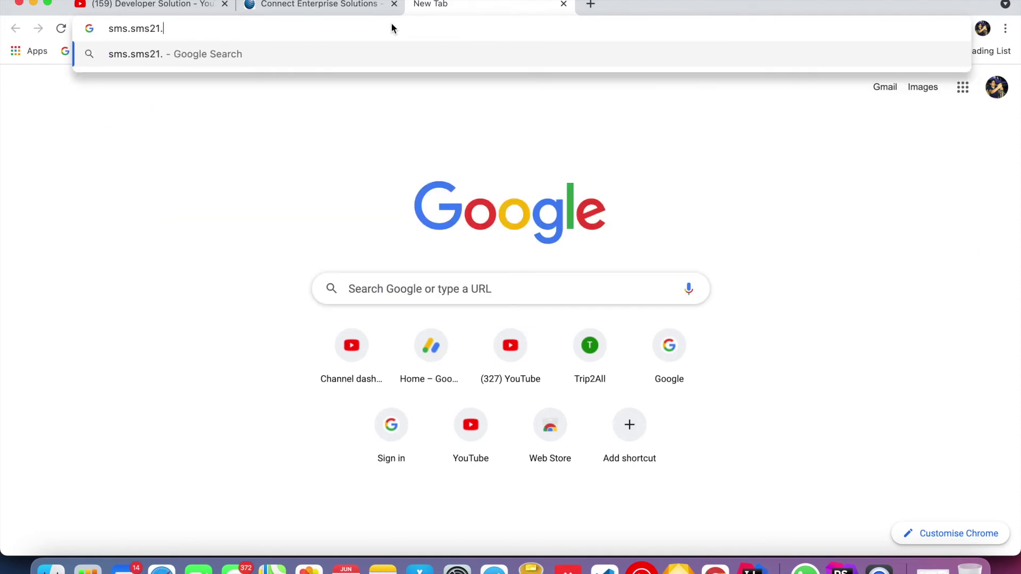
{"action": "key", "text": "Return"}
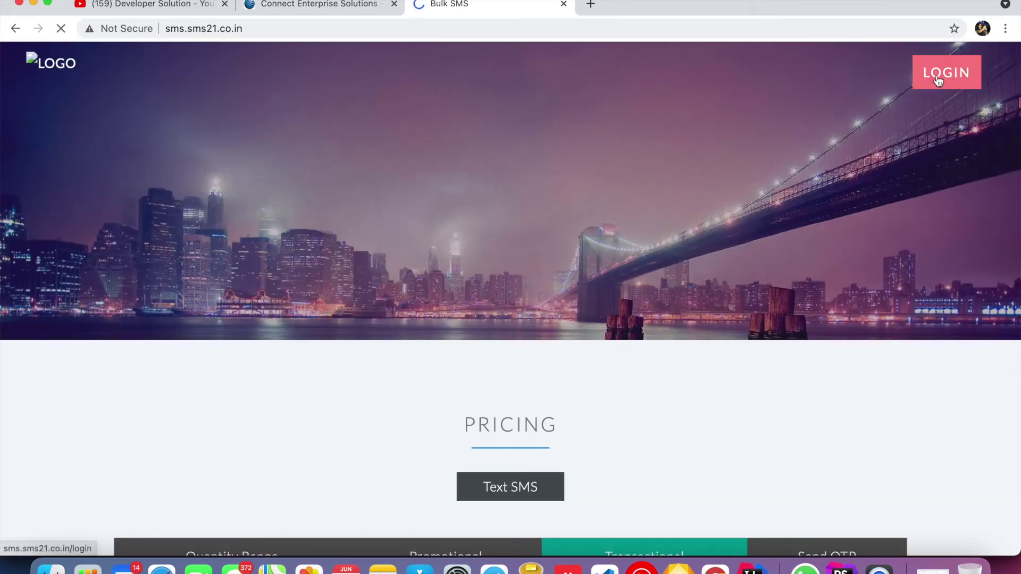
{"action": "left_click", "coordinate": [938, 80]}
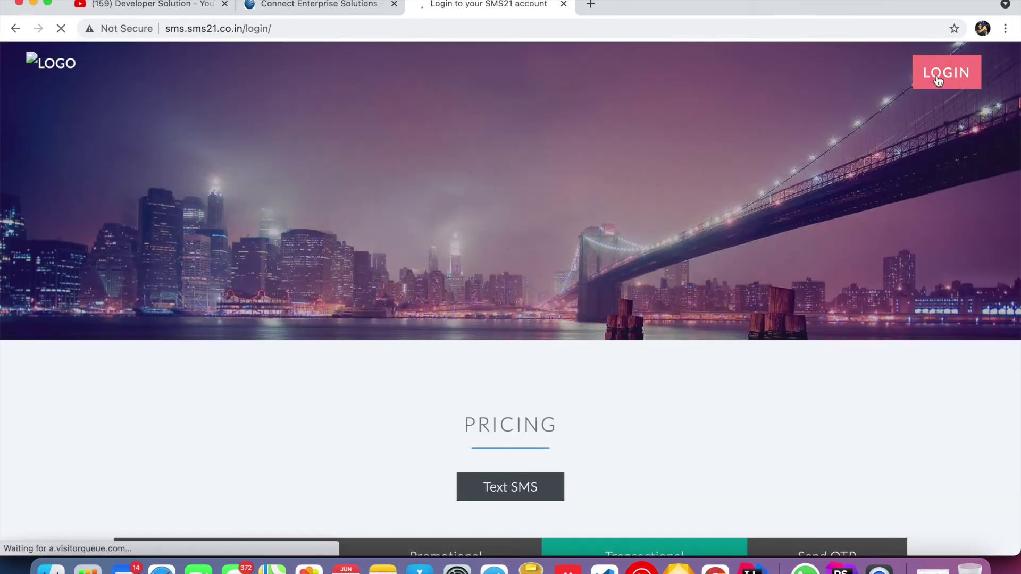
{"action": "left_click", "coordinate": [456, 346]}
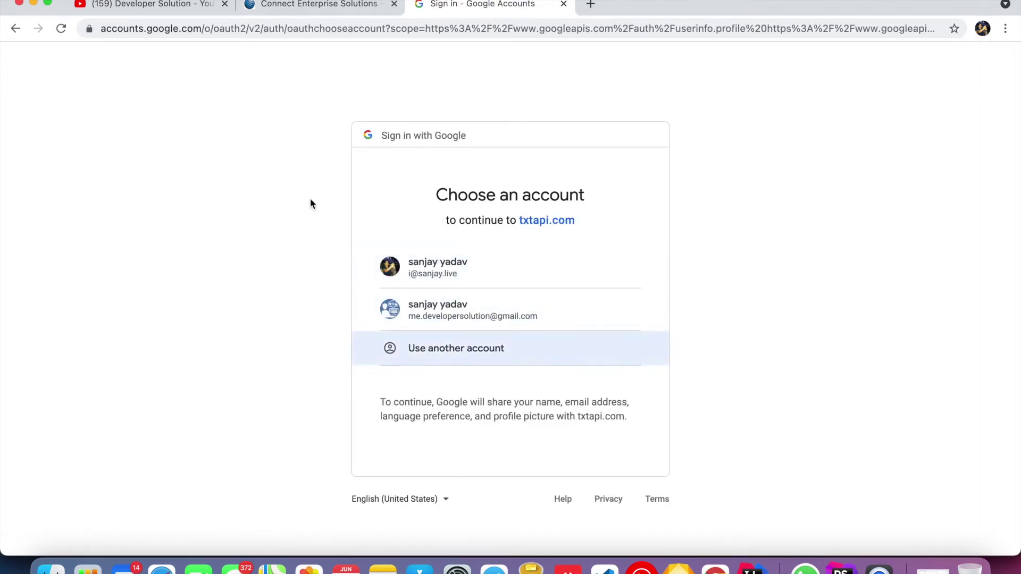
{"action": "left_click", "coordinate": [15, 28]}
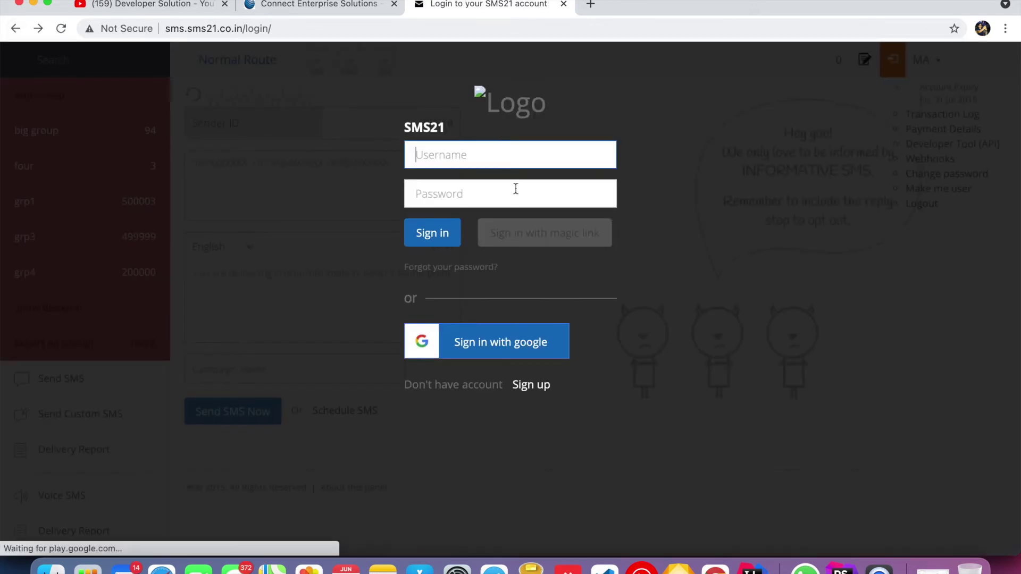
Sign in to SMS21 with the account username.
{"action": "left_click", "coordinate": [461, 153]}
{"action": "type", "text": "sa"}
{"action": "key", "text": "BackSpace"}
{"action": "key", "text": "BackSpace"}
{"action": "key", "text": "Return"}
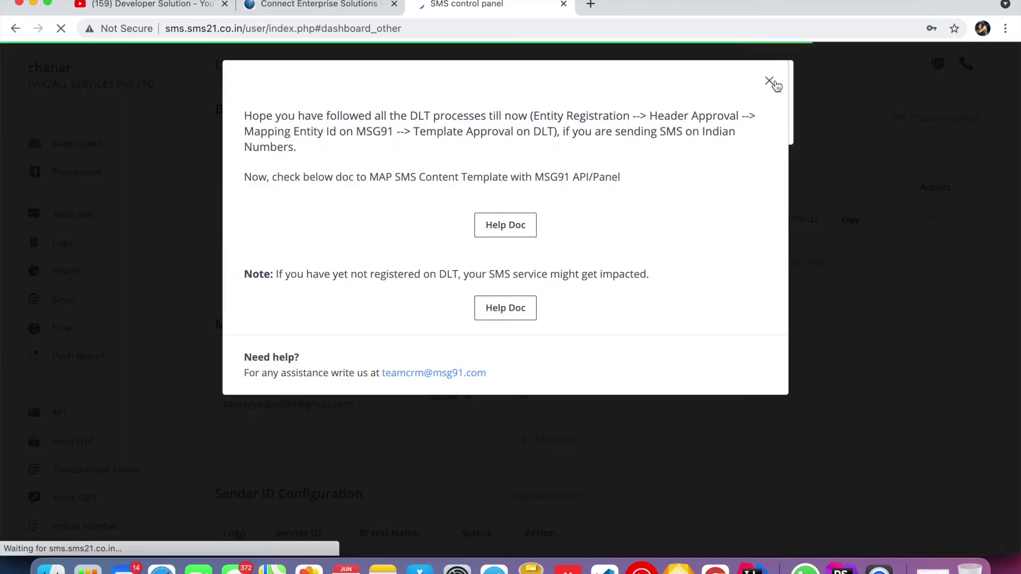
Close the DLT notice, the IP security pop-up, and the browser's save-password prompt.
{"action": "left_click", "coordinate": [769, 81]}
{"action": "left_click", "coordinate": [771, 81]}
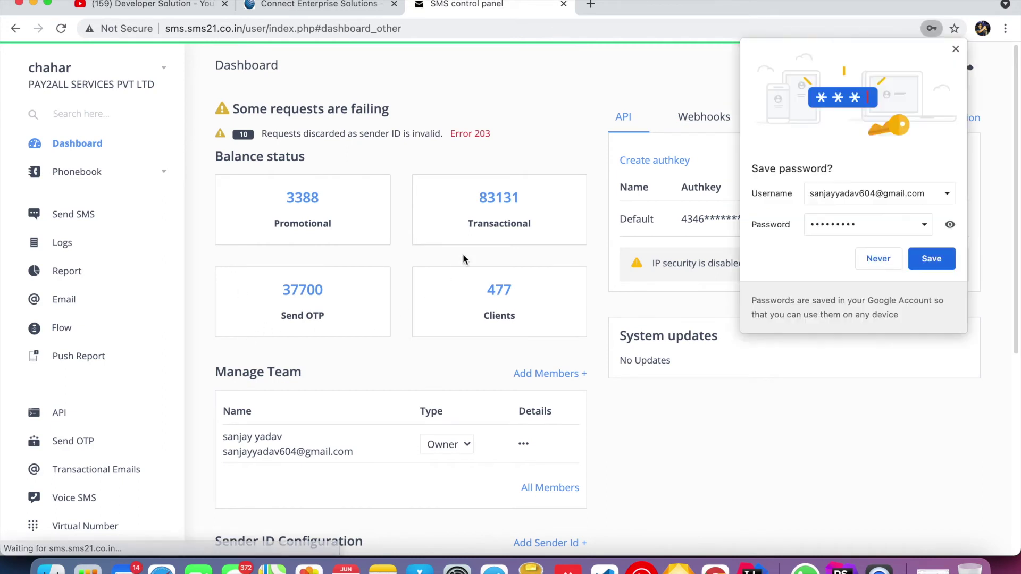
{"action": "left_click", "coordinate": [955, 50]}
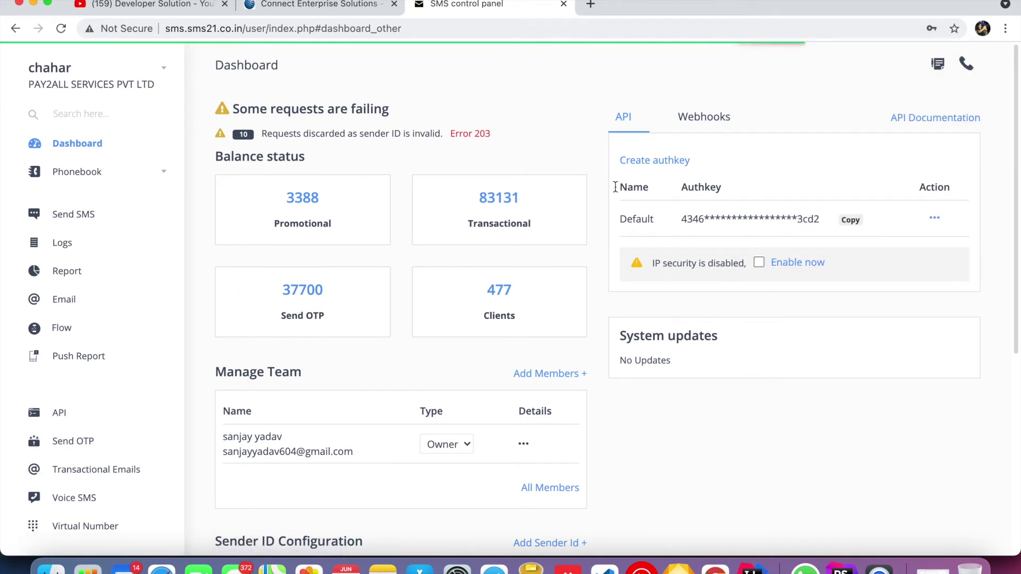
{"action": "left_click_drag", "start_coordinate": [481, 201], "coordinate": [514, 202]}
{"action": "left_click", "coordinate": [522, 237]}
Start a Transactional SMS with PAYTWO as the sender ID.
{"action": "left_click", "coordinate": [84, 212]}
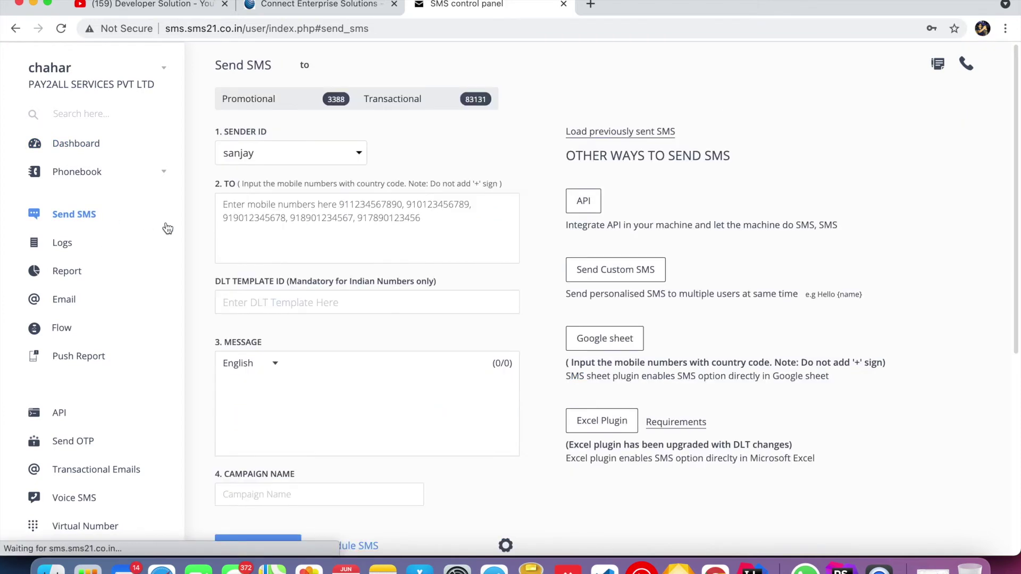
{"action": "left_click", "coordinate": [294, 166]}
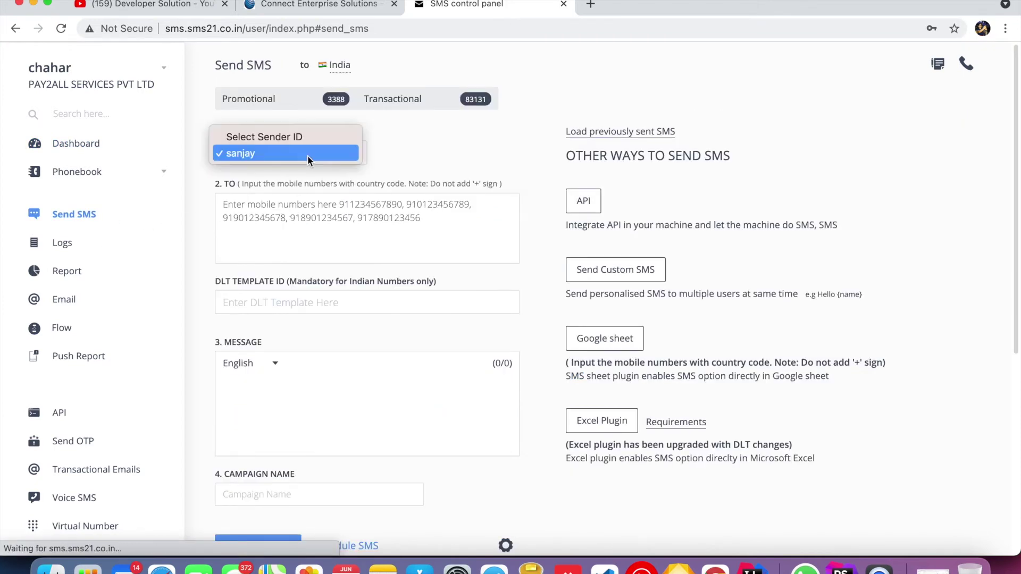
{"action": "left_click", "coordinate": [324, 155]}
{"action": "left_click", "coordinate": [97, 216]}
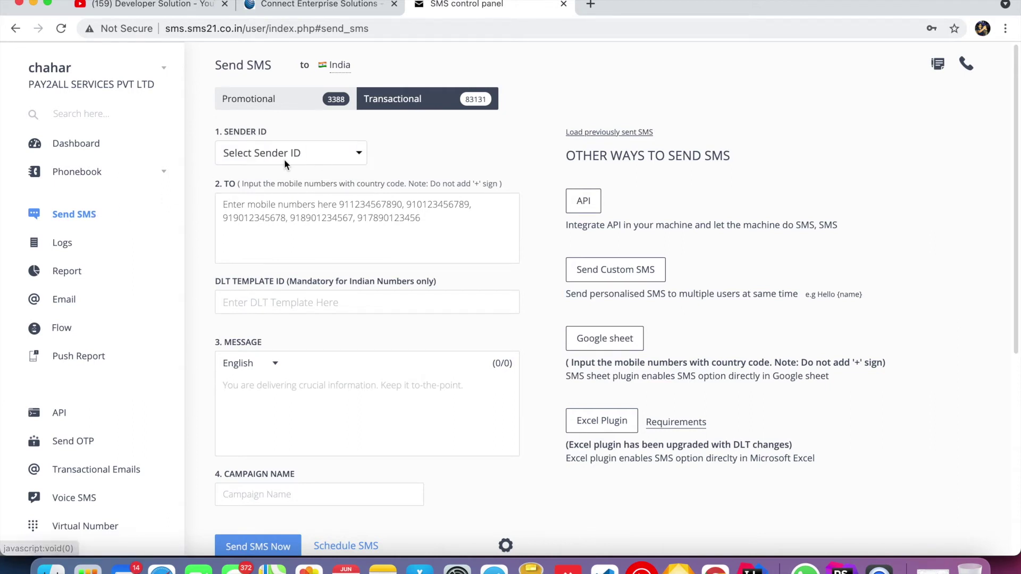
{"action": "left_click", "coordinate": [284, 158]}
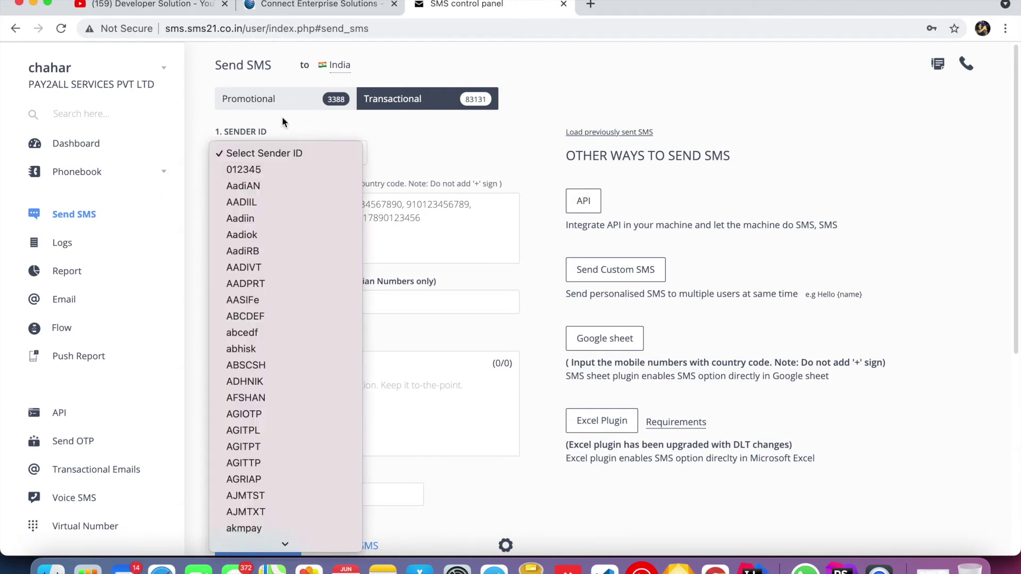
{"action": "type", "text": "paytm"}
{"action": "key", "text": "Escape"}
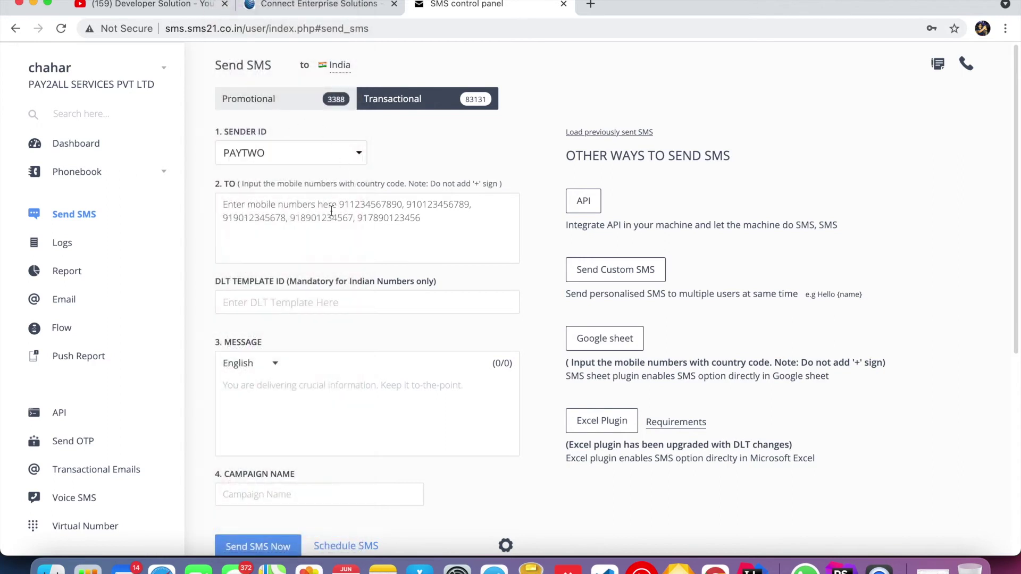
{"action": "left_click", "coordinate": [331, 240]}
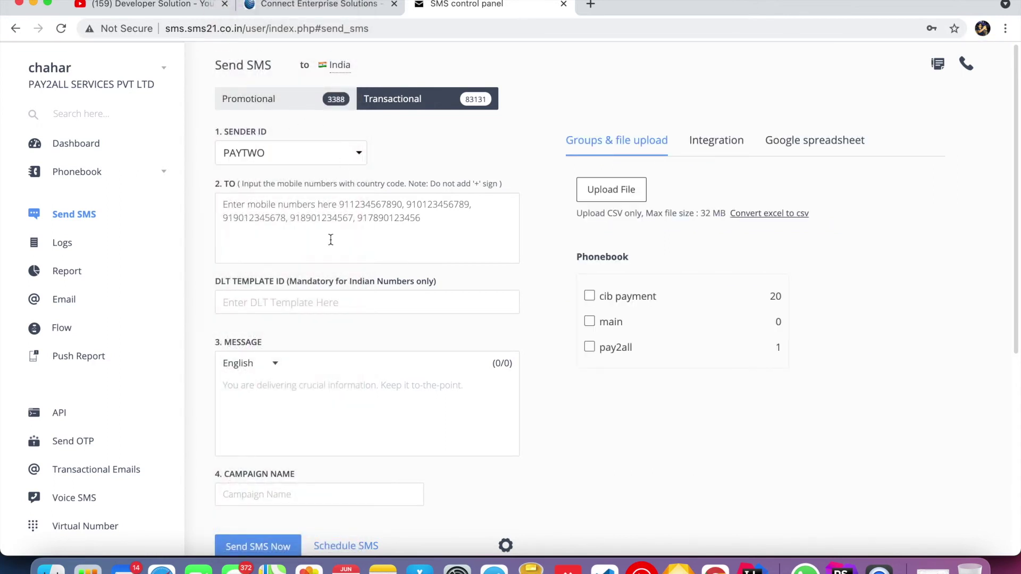
{"action": "type", "text": "88"}
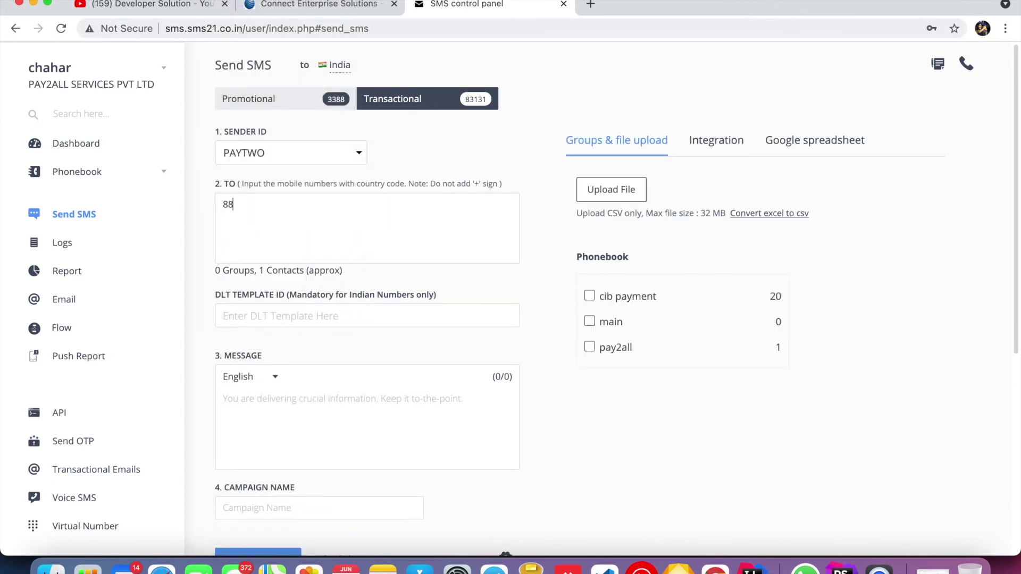
{"action": "key", "text": "BackSpace"}
{"action": "key", "text": "BackSpace"}
{"action": "left_click", "coordinate": [336, 319]}
{"action": "key", "text": "super+v"}
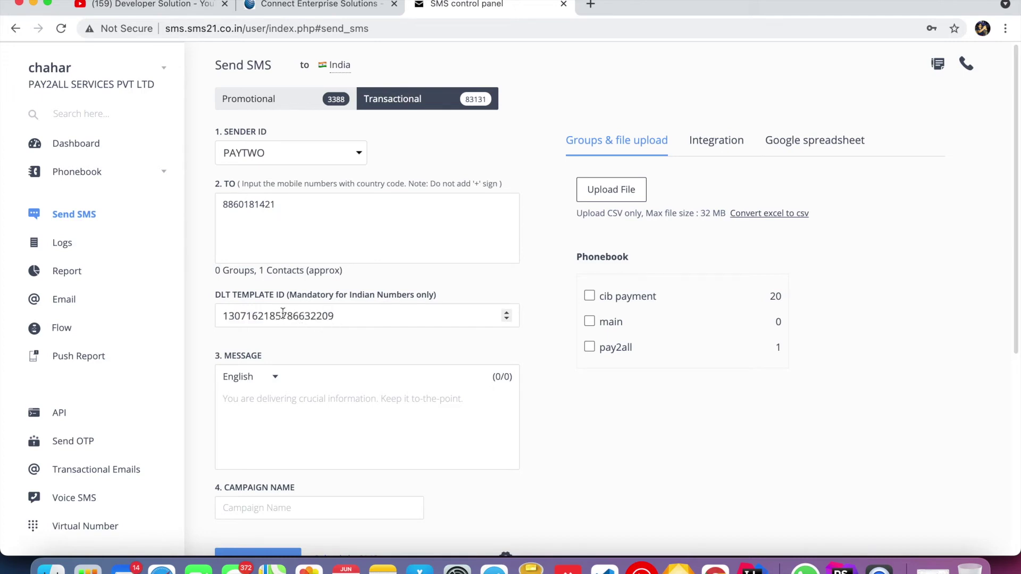
{"action": "left_click", "coordinate": [303, 10]}
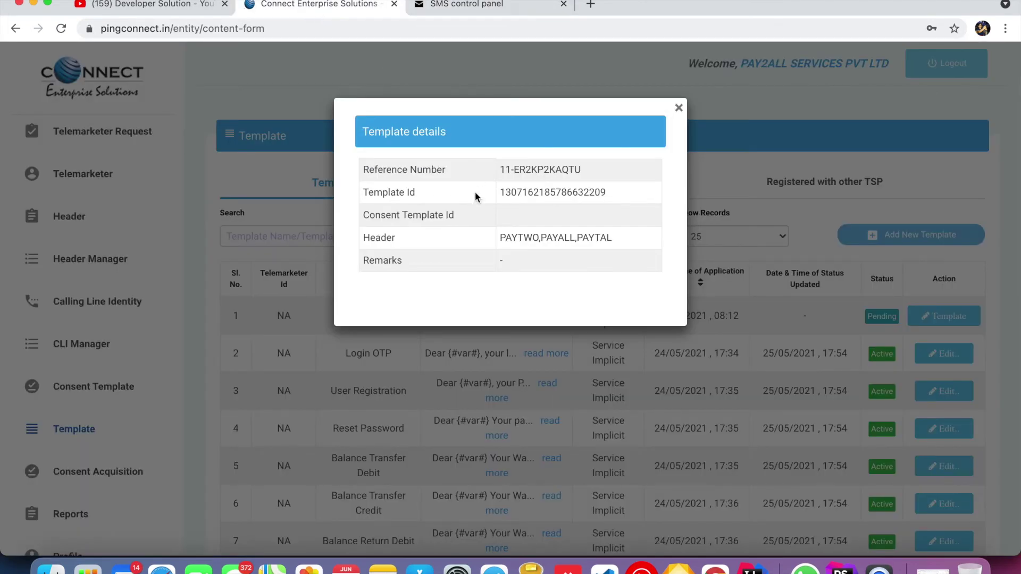
Select the Template Id, then focus SMS21's message box before returning to the portal.
{"action": "double_click", "coordinate": [531, 192]}
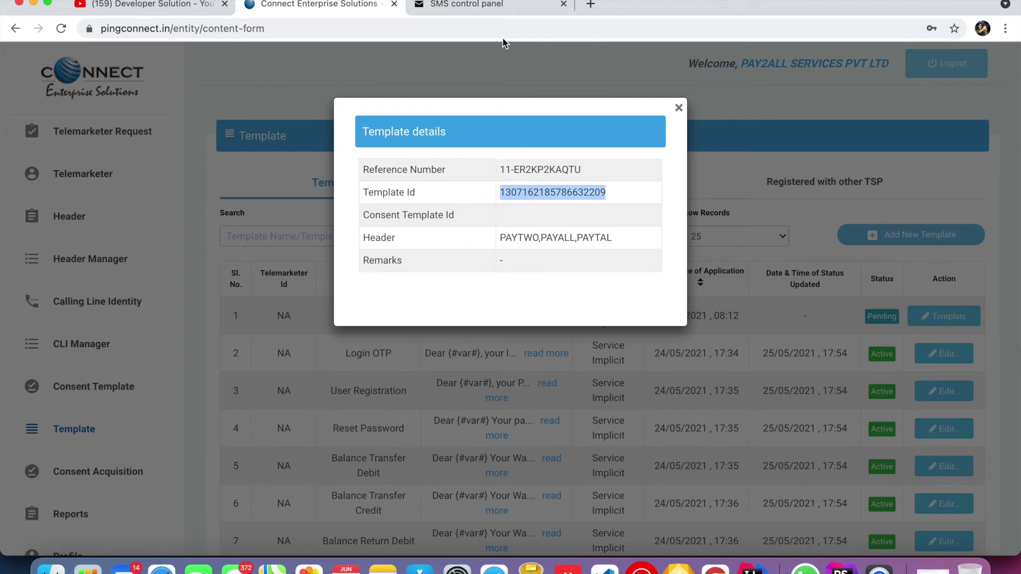
{"action": "left_click", "coordinate": [467, 8]}
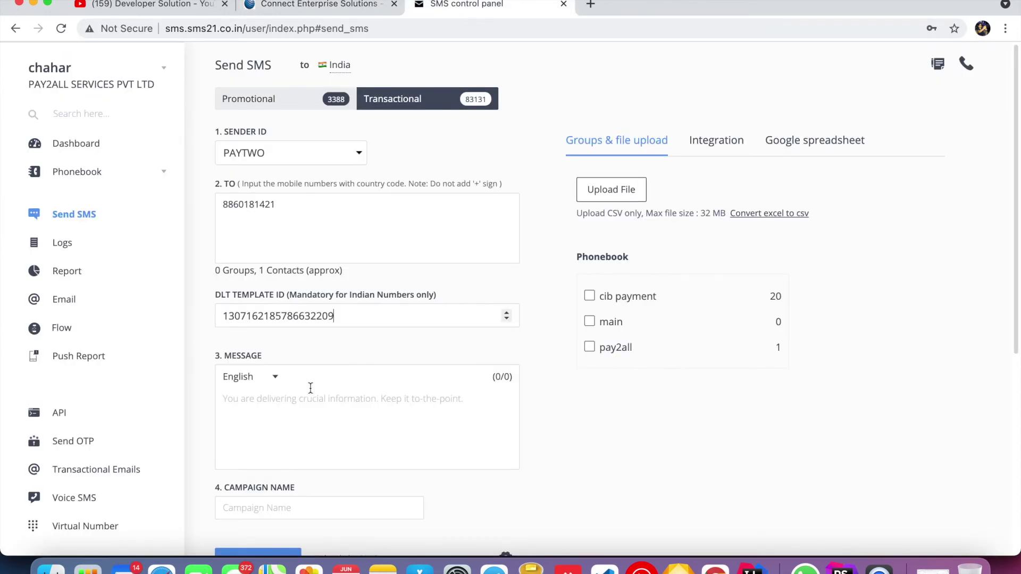
{"action": "scroll", "coordinate": [311, 388], "scroll_direction": "down", "scroll_amount": 2}
{"action": "left_click", "coordinate": [292, 360]}
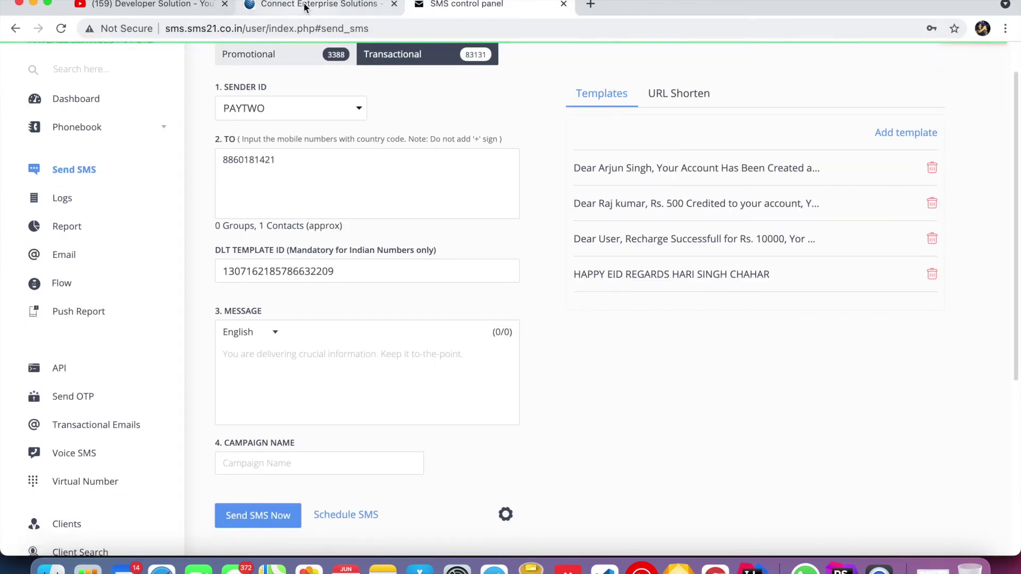
{"action": "left_click", "coordinate": [305, 7]}
Close Template details, expand the otp template's full text, and select it for copying.
{"action": "left_click", "coordinate": [682, 111]}
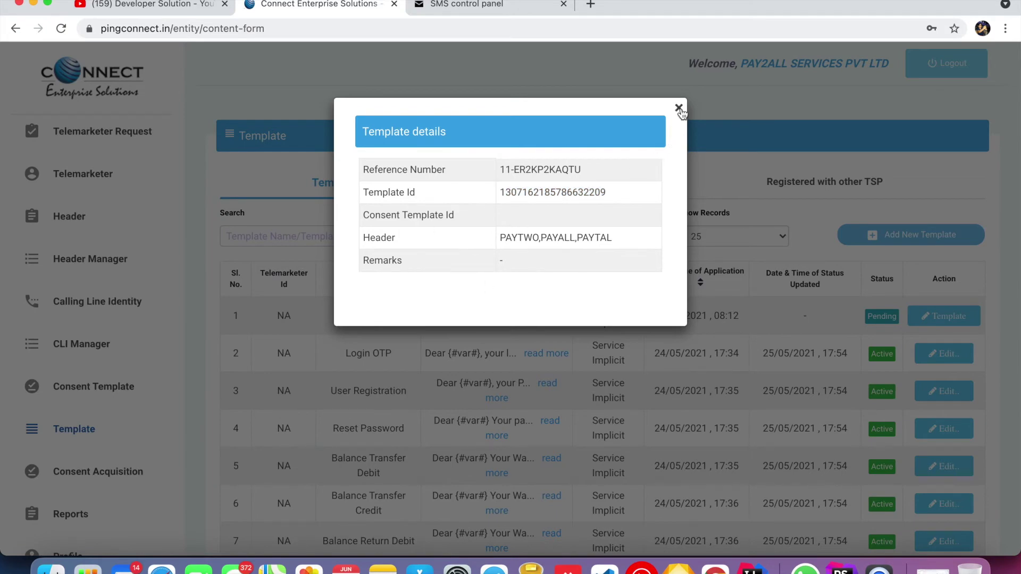
{"action": "left_click", "coordinate": [679, 109]}
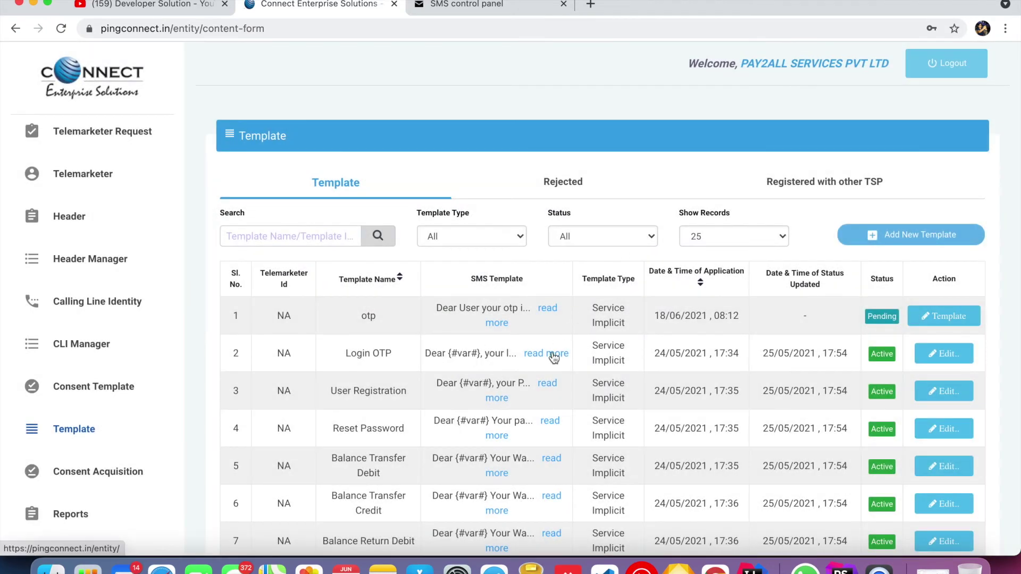
{"action": "left_click", "coordinate": [545, 310]}
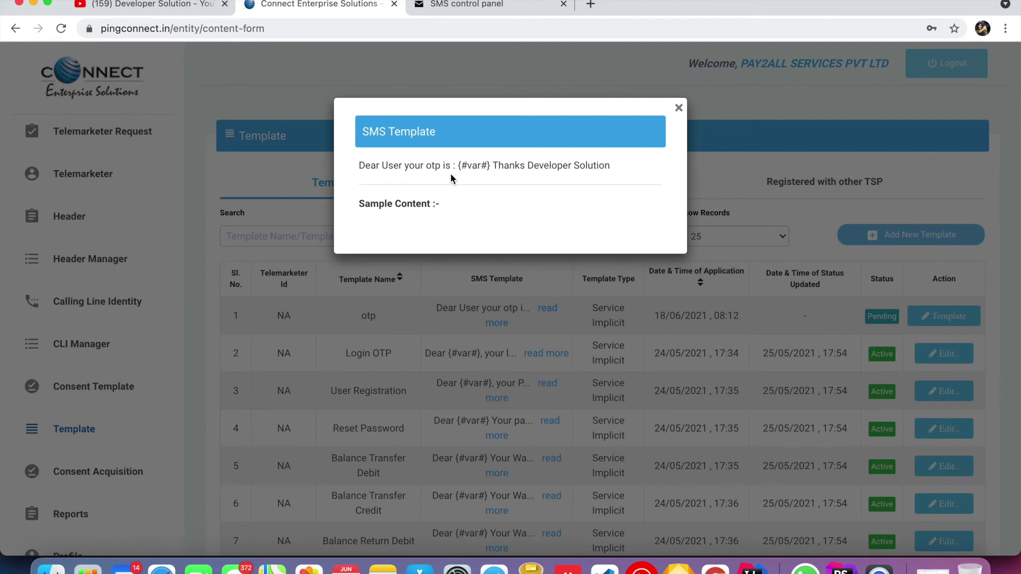
{"action": "left_click_drag", "start_coordinate": [358, 165], "coordinate": [624, 174]}
{"action": "key", "text": "super+c"}
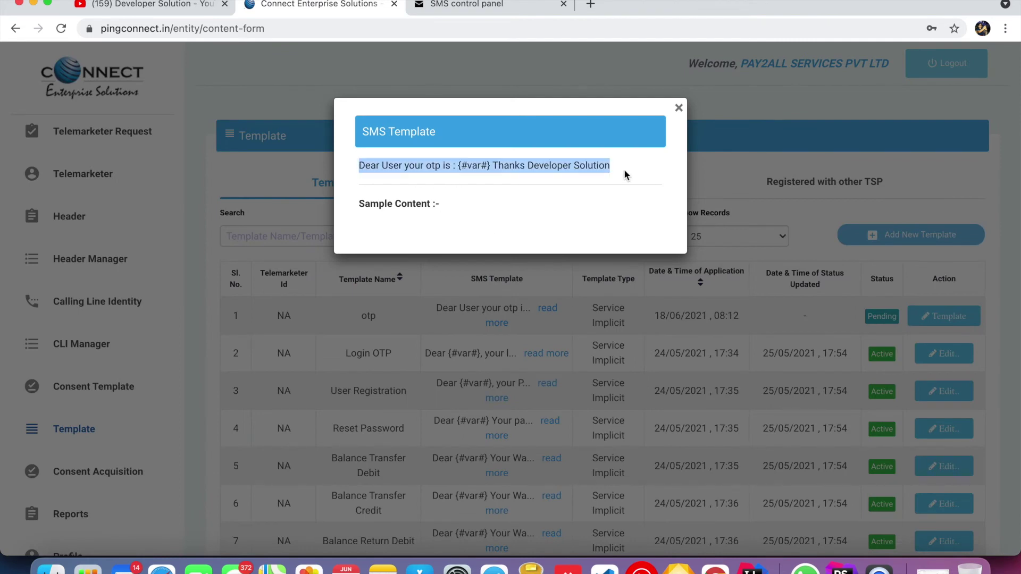
{"action": "left_click", "coordinate": [448, 8]}
Paste the otp template text into the message and replace {#var#} with 112222.
{"action": "left_click", "coordinate": [336, 371]}
{"action": "key", "text": "super+v"}
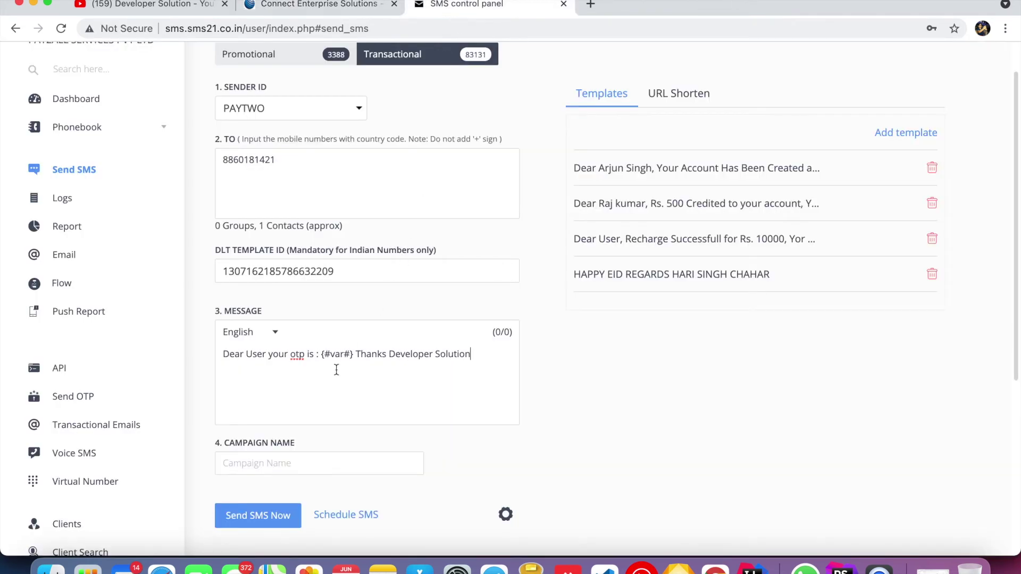
{"action": "double_click", "coordinate": [337, 354]}
{"action": "left_click_drag", "start_coordinate": [322, 354], "coordinate": [352, 353]}
{"action": "key", "text": "BackSpace"}
{"action": "type", "text": "112222"}
{"action": "scroll", "coordinate": [349, 442], "scroll_direction": "down", "scroll_amount": 1}
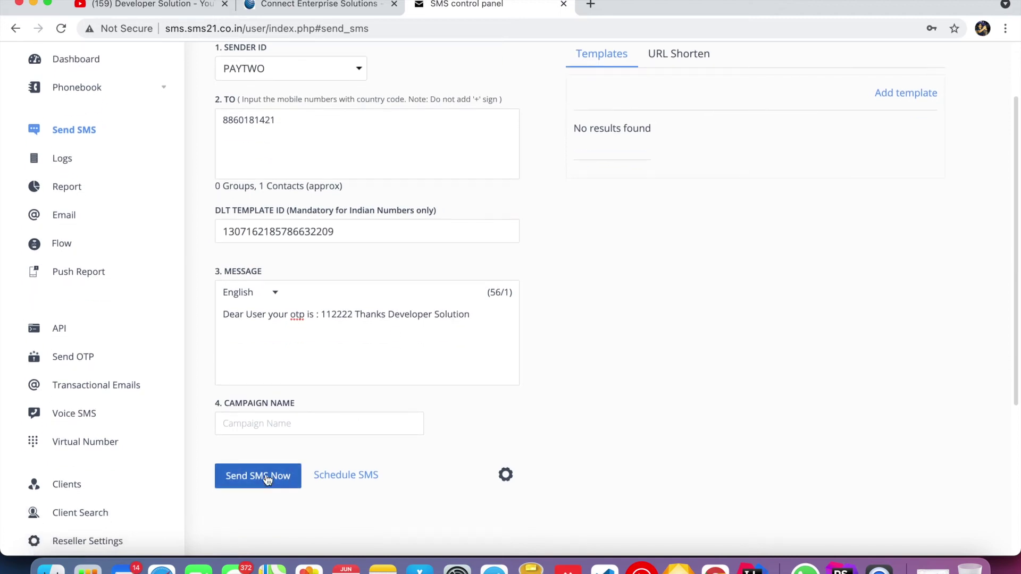
{"action": "scroll", "coordinate": [343, 319], "scroll_direction": "up", "scroll_amount": 2}
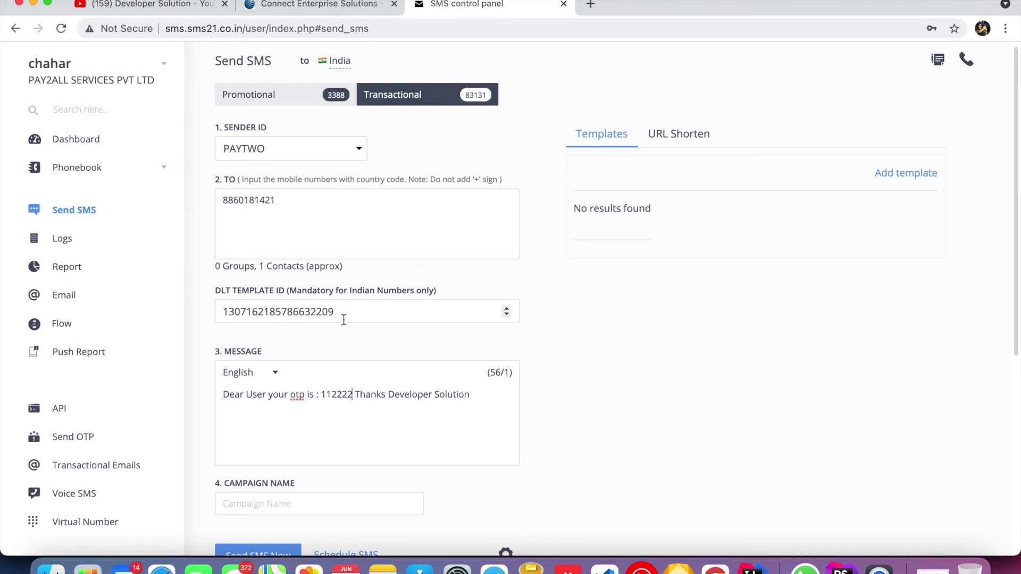
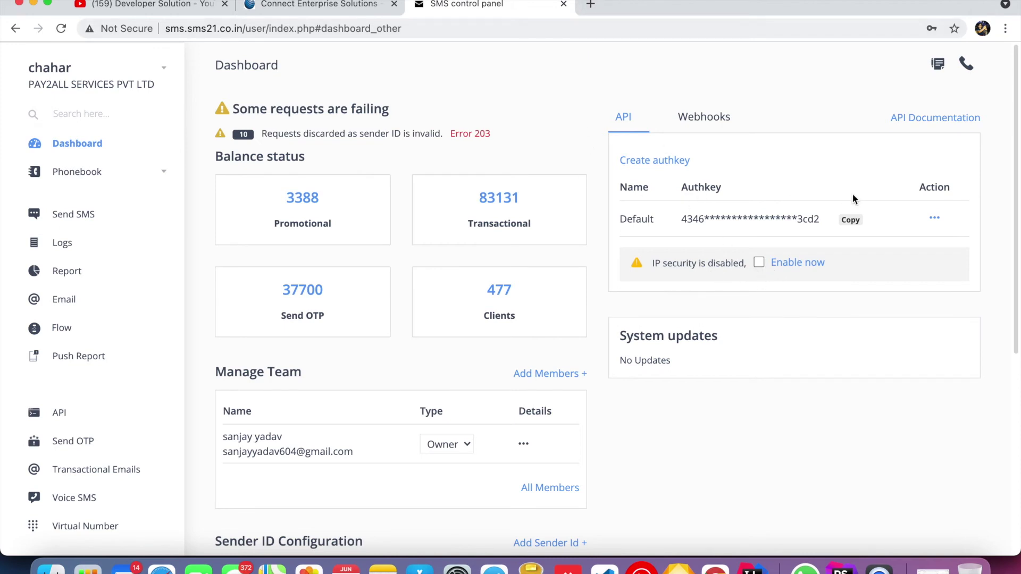
Open the Send SMS documentation and pick out the base endpoint and YourAuthKey placeholder in the sample URL.
{"action": "left_click", "coordinate": [936, 119]}
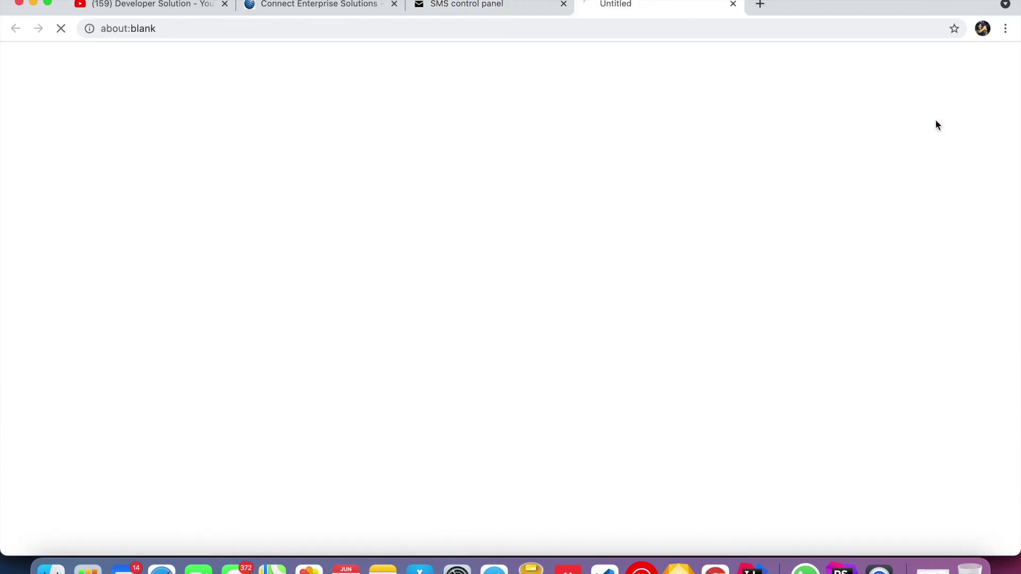
{"action": "left_click_drag", "start_coordinate": [222, 215], "coordinate": [799, 227]}
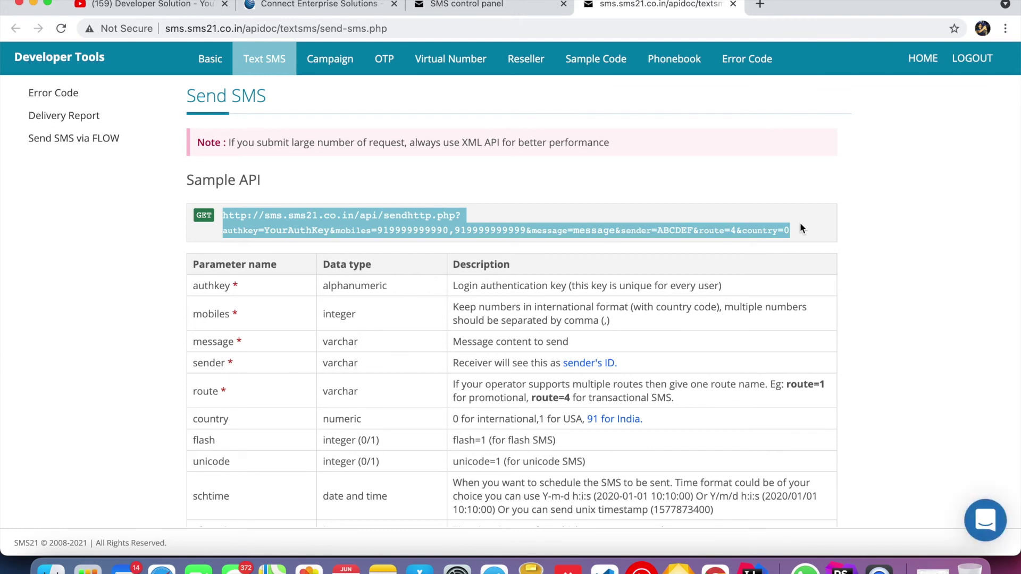
{"action": "left_click", "coordinate": [301, 196]}
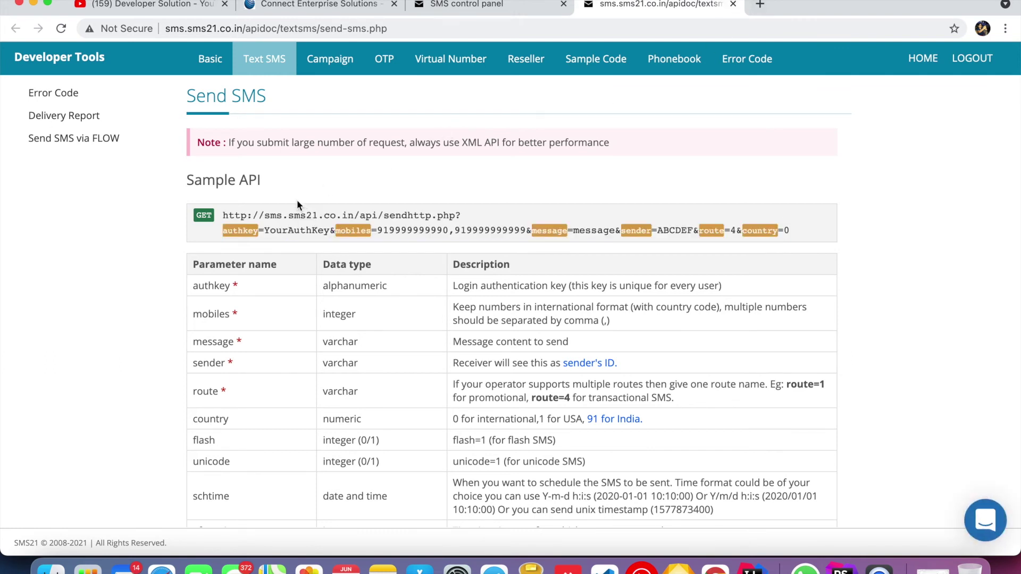
{"action": "left_click_drag", "start_coordinate": [222, 215], "coordinate": [415, 214]}
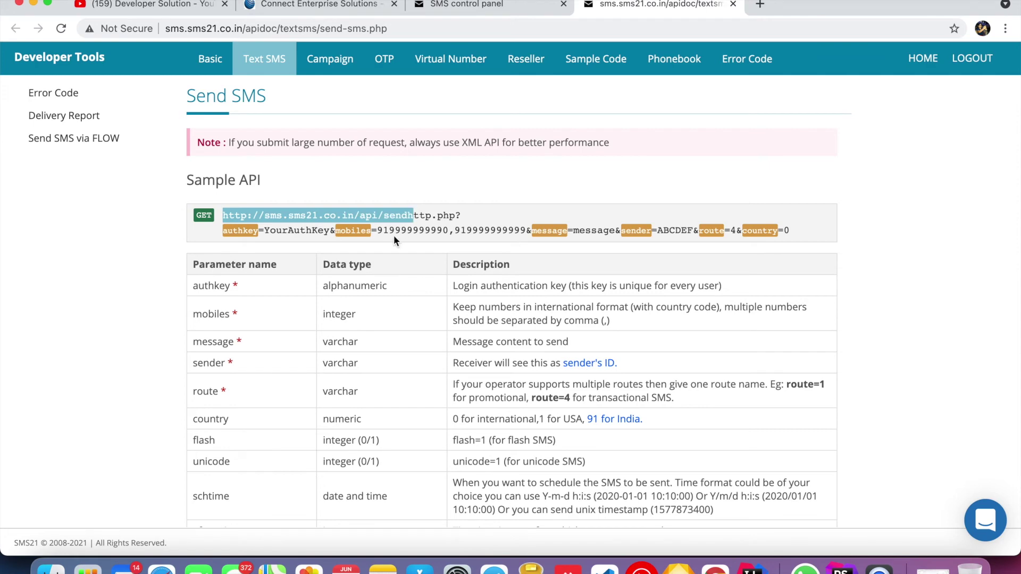
{"action": "double_click", "coordinate": [290, 231]}
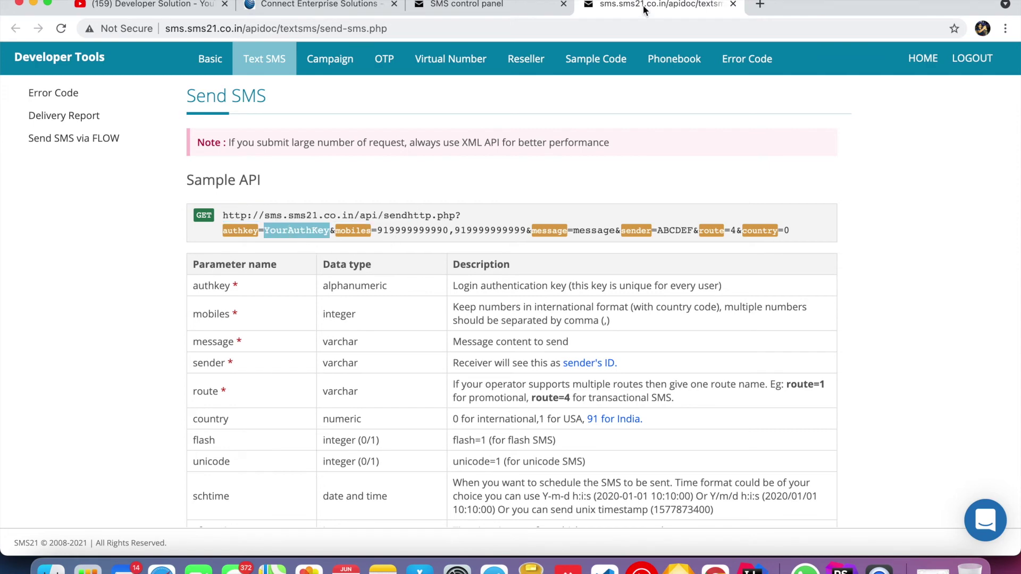
Copy the account's authkey from the control panel dashboard and return to the documentation.
{"action": "left_click", "coordinate": [488, 6]}
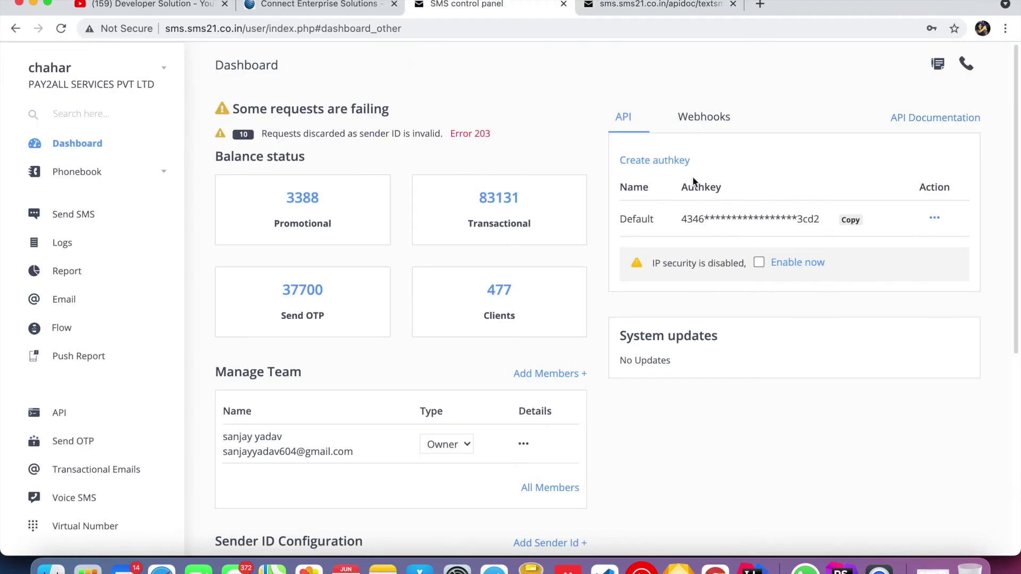
{"action": "left_click", "coordinate": [845, 226]}
{"action": "left_click", "coordinate": [632, 6]}
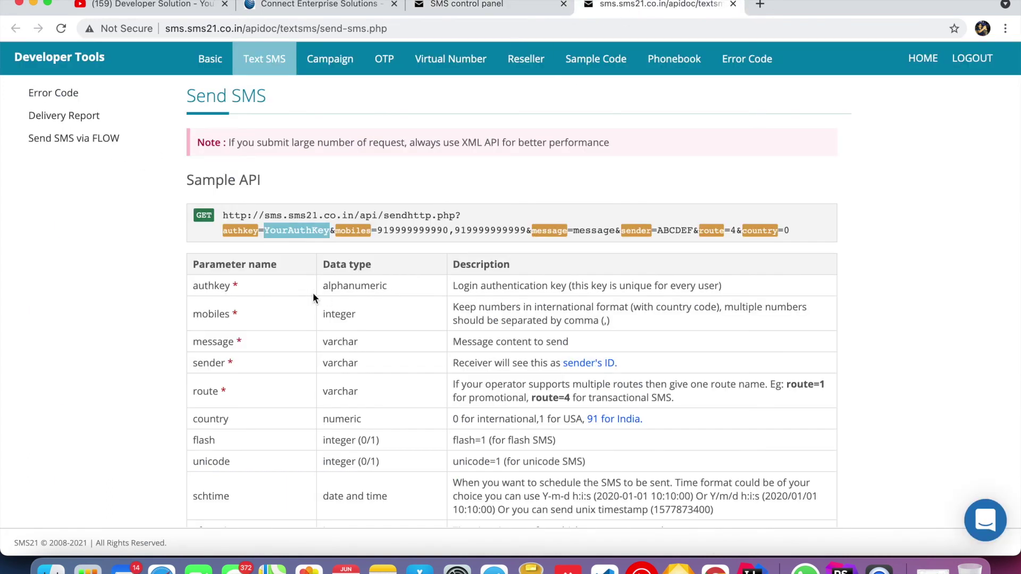
Pick out each sample URL value: mobile numbers, message, sender ABCDEF, route 4 and country.
{"action": "double_click", "coordinate": [392, 228]}
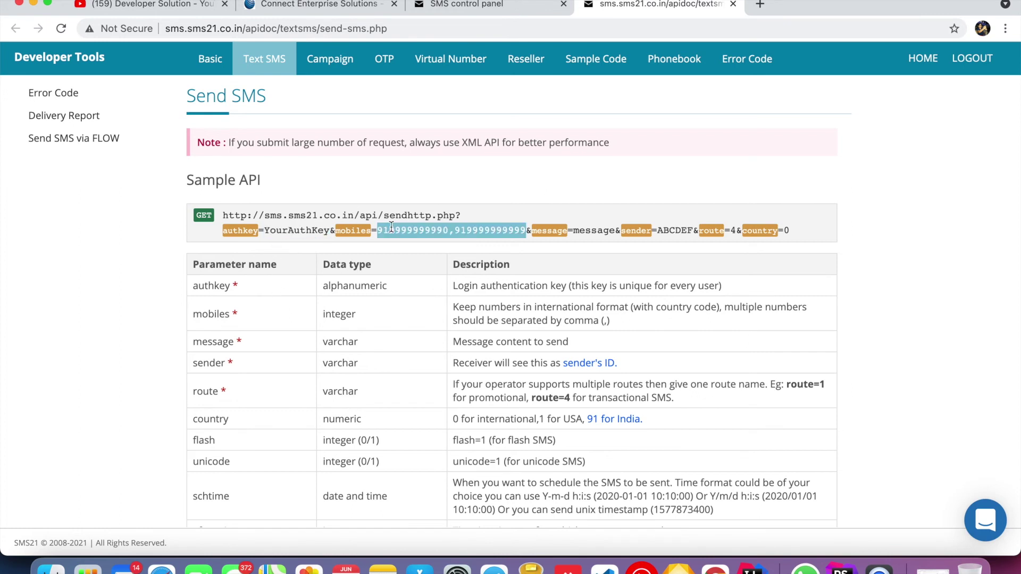
{"action": "double_click", "coordinate": [597, 228]}
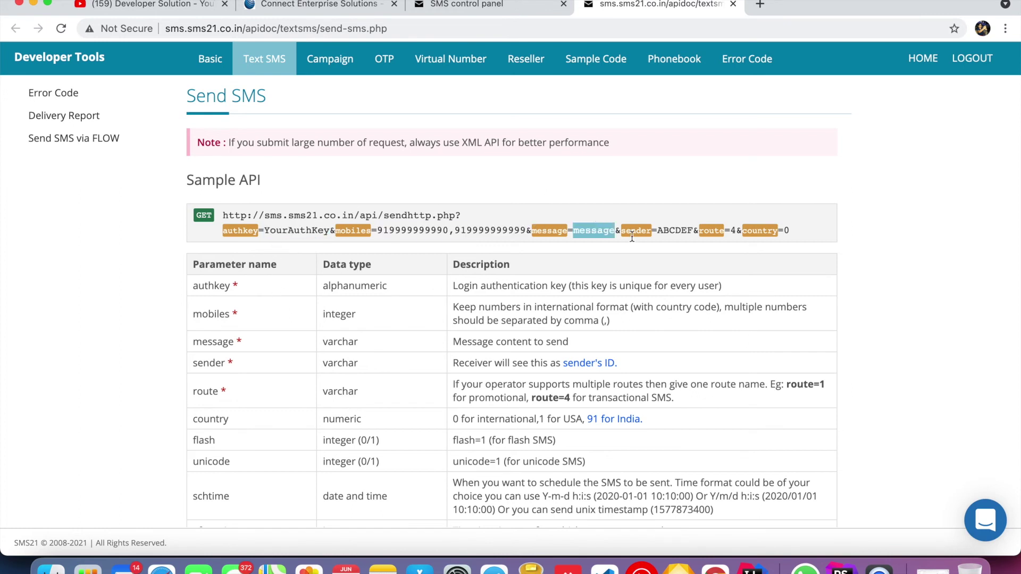
{"action": "double_click", "coordinate": [675, 229]}
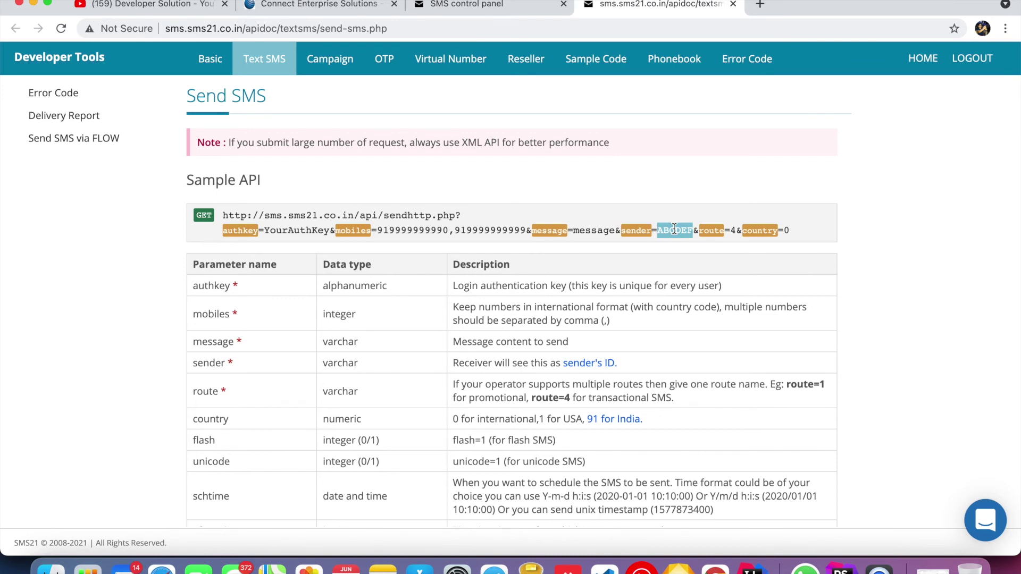
{"action": "left_click_drag", "start_coordinate": [743, 230], "coordinate": [735, 230]}
{"action": "double_click", "coordinate": [732, 230]}
{"action": "double_click", "coordinate": [769, 230]}
Scroll the parameter table down to the DLT_TE_ID parameter and select it.
{"action": "scroll", "coordinate": [780, 236], "scroll_direction": "down", "scroll_amount": 5}
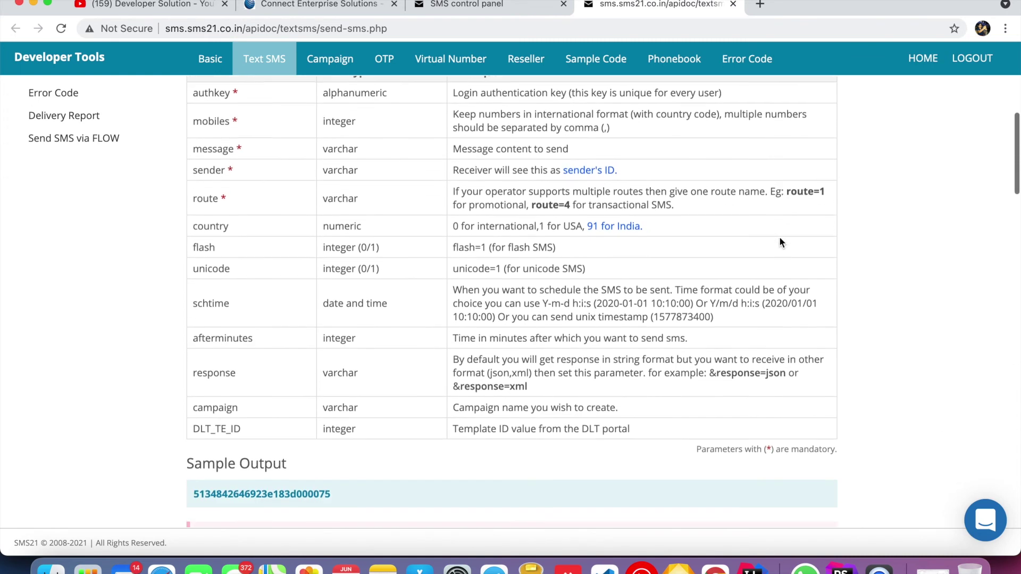
{"action": "double_click", "coordinate": [208, 423]}
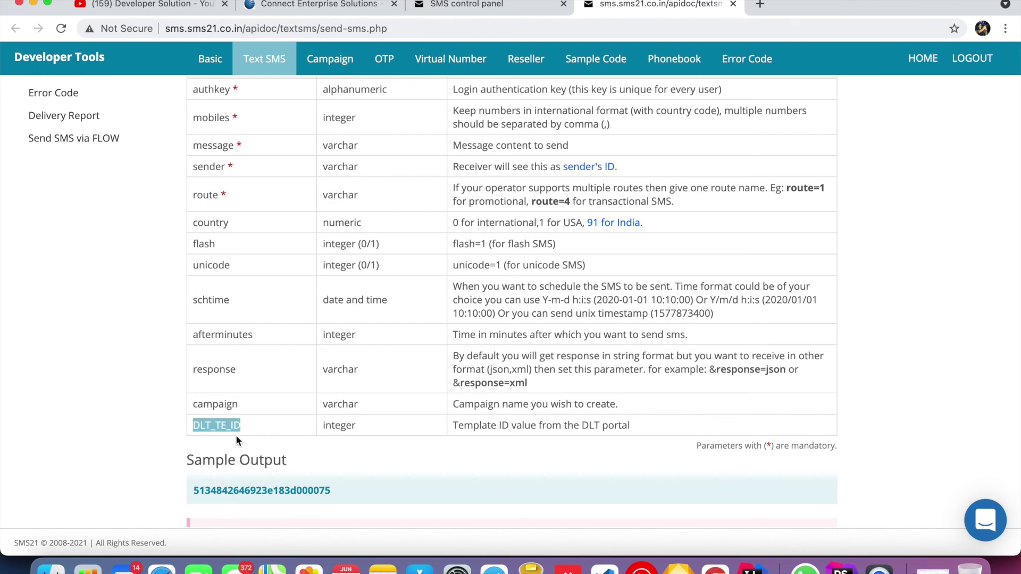
{"action": "double_click", "coordinate": [228, 426]}
{"action": "left_click", "coordinate": [344, 7]}
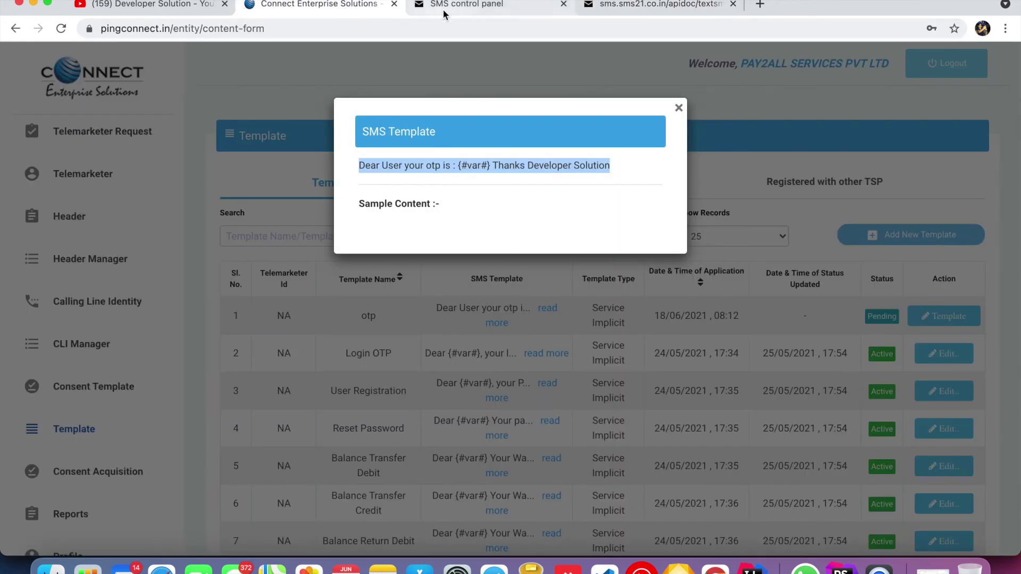
{"action": "left_click", "coordinate": [468, 6]}
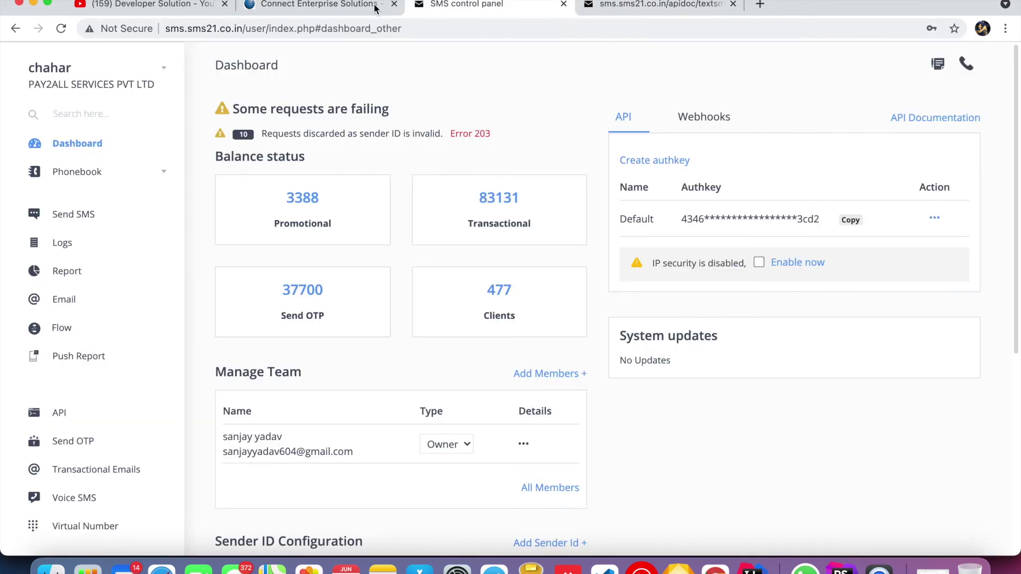
{"action": "left_click", "coordinate": [366, 8]}
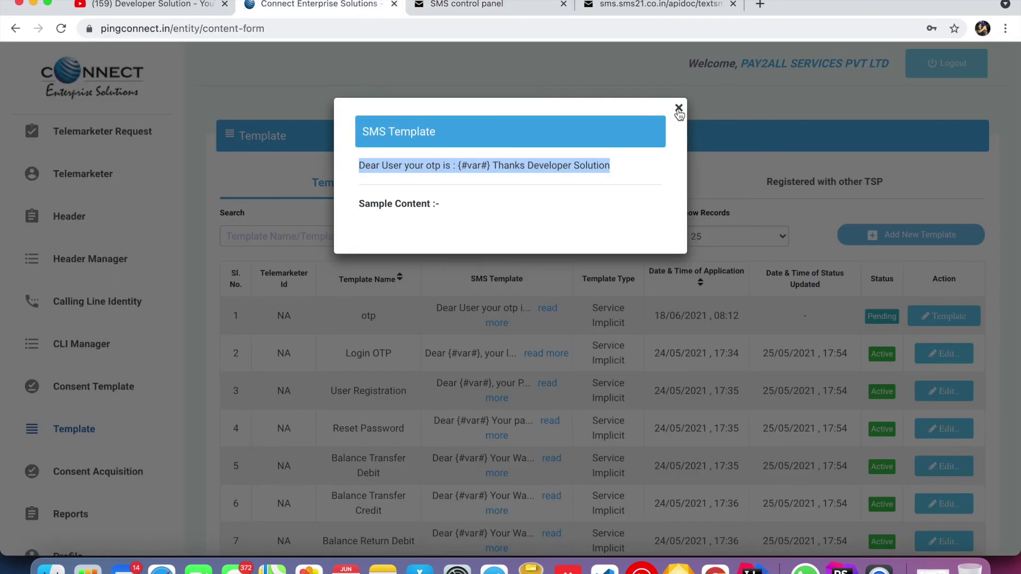
{"action": "left_click", "coordinate": [679, 107]}
{"action": "left_click", "coordinate": [886, 318]}
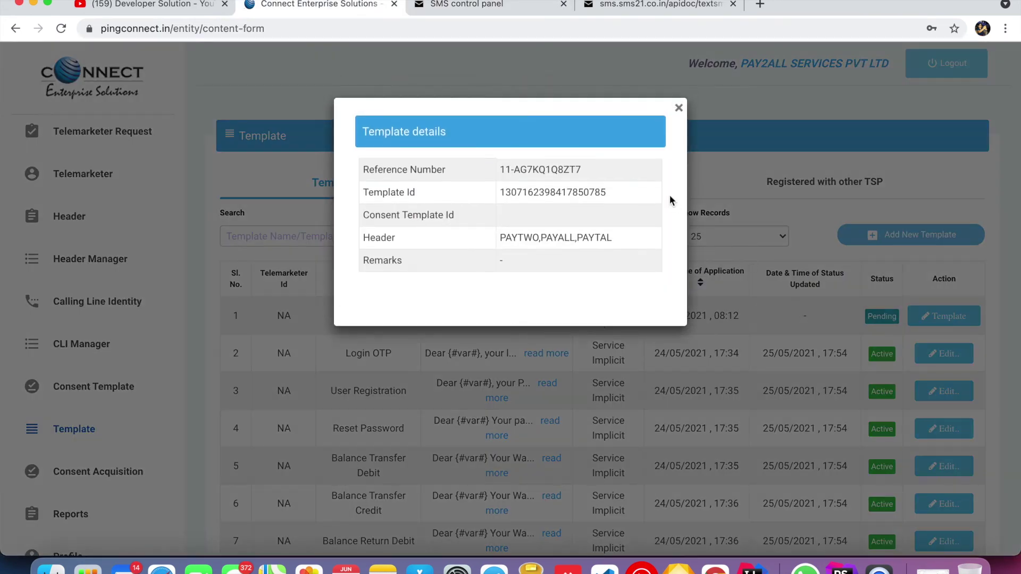
{"action": "double_click", "coordinate": [516, 192]}
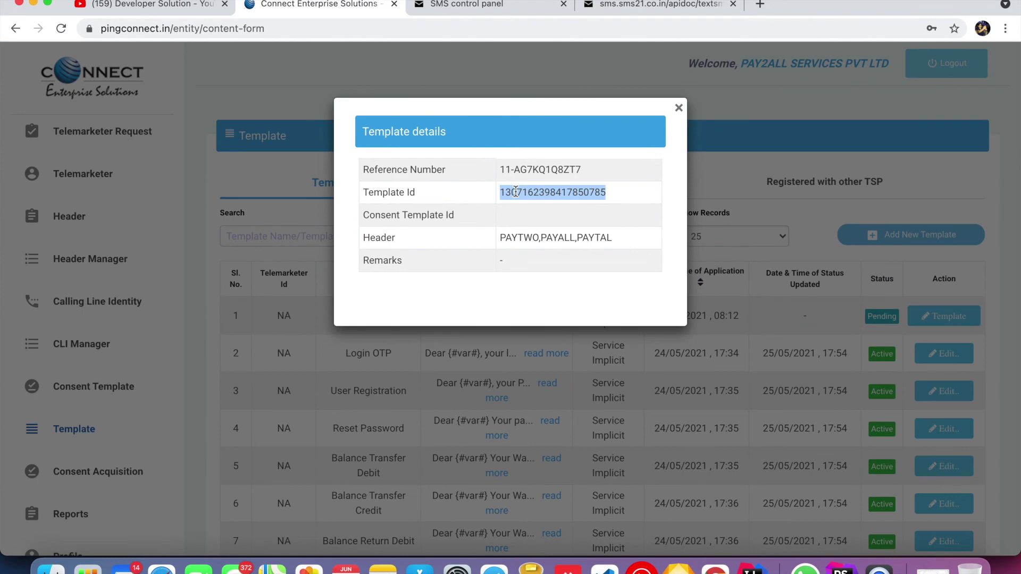
{"action": "left_click", "coordinate": [622, 9]}
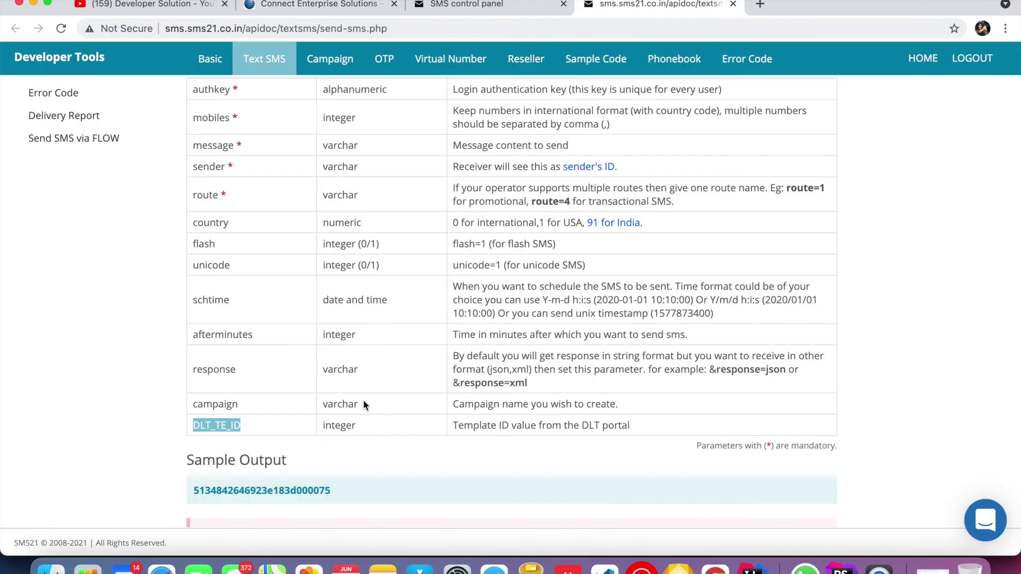
Select the text from Sample API through the parameter table, then go back to the control panel dashboard.
{"action": "left_click", "coordinate": [238, 426]}
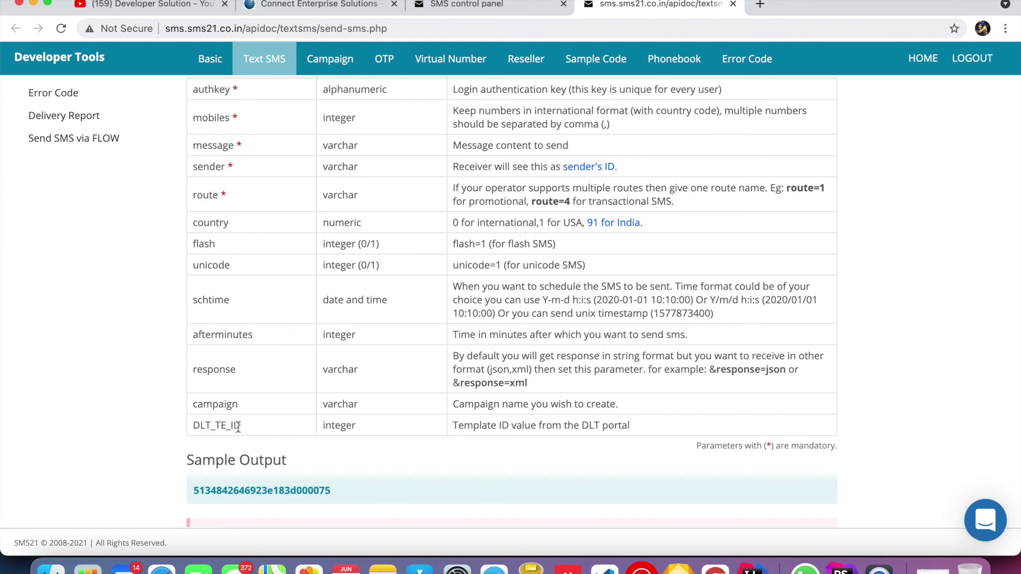
{"action": "scroll", "coordinate": [291, 247], "scroll_direction": "up", "scroll_amount": 1}
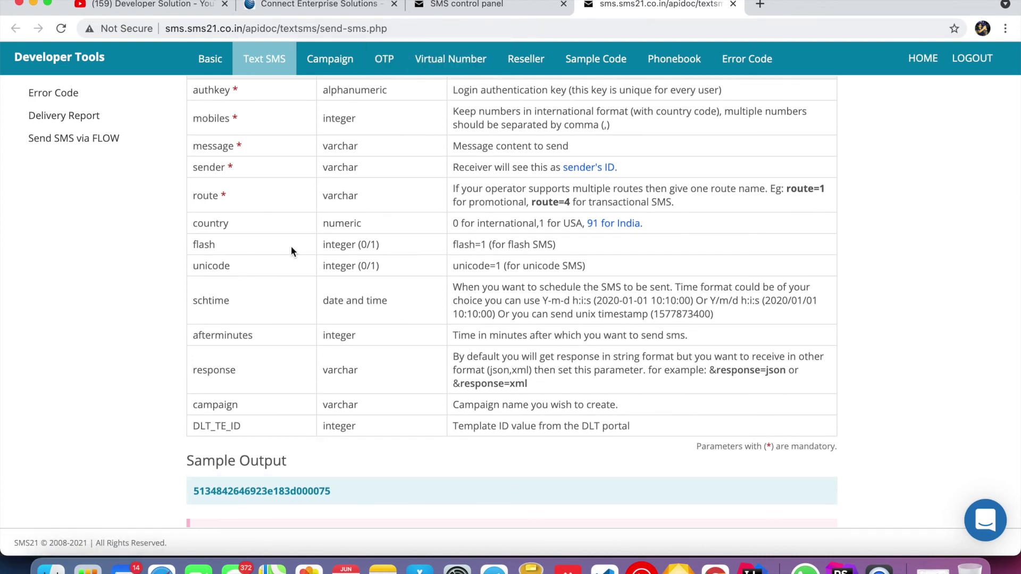
{"action": "scroll", "coordinate": [368, 207], "scroll_direction": "up", "scroll_amount": 1}
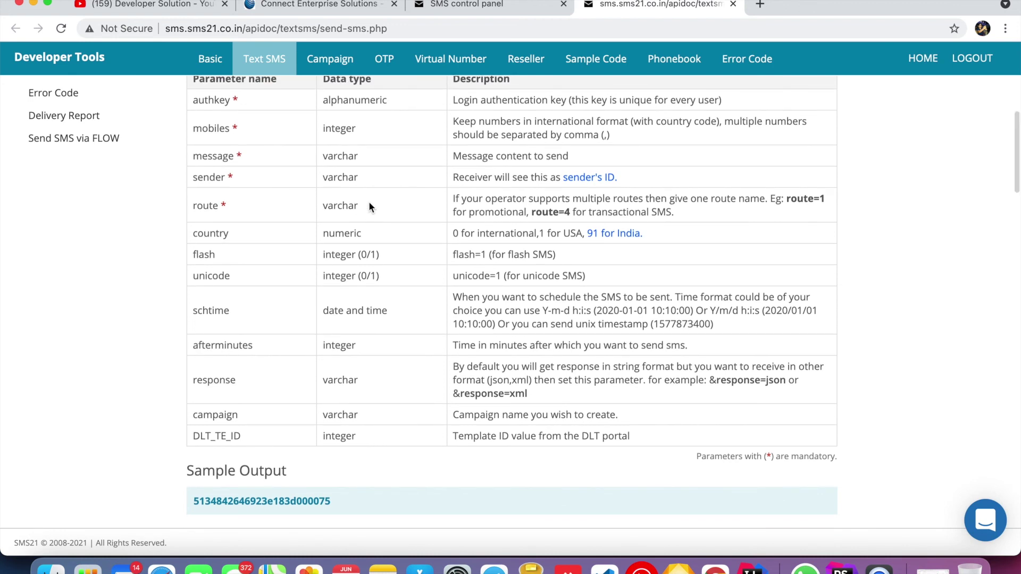
{"action": "scroll", "coordinate": [248, 237], "scroll_direction": "up", "scroll_amount": 5}
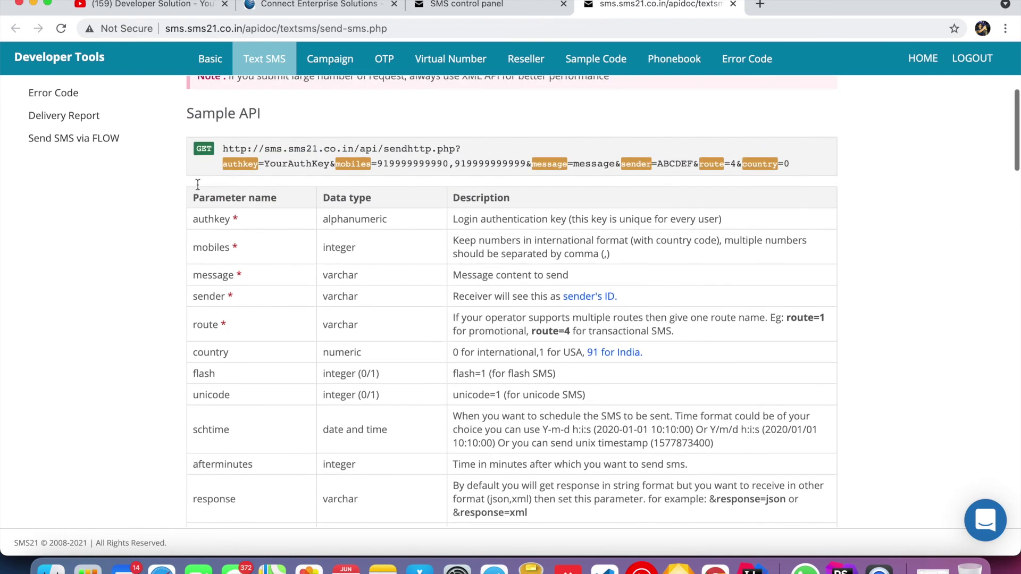
{"action": "left_click_drag", "start_coordinate": [180, 113], "coordinate": [482, 484]}
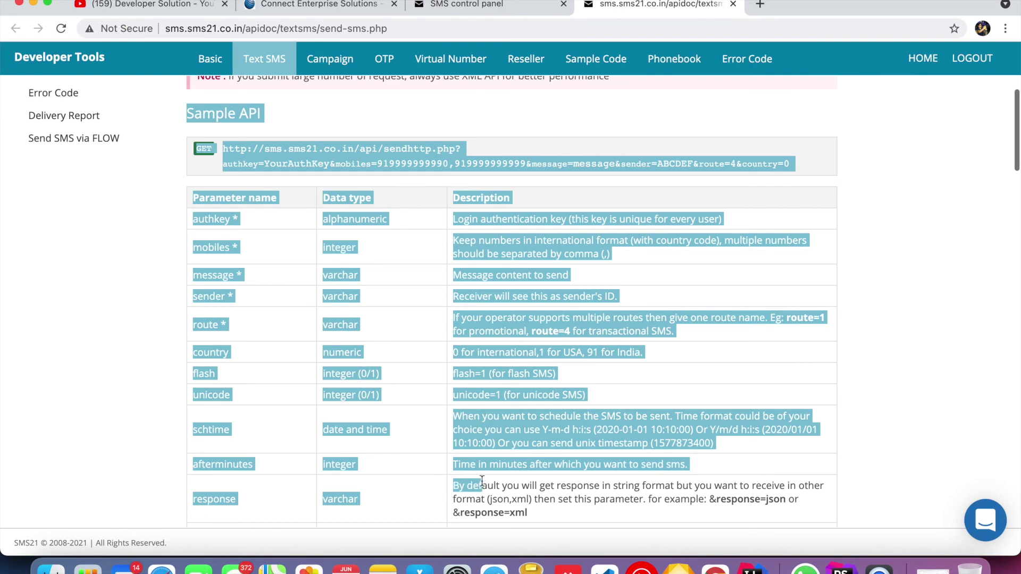
{"action": "scroll", "coordinate": [532, 391], "scroll_direction": "down", "scroll_amount": 6}
{"action": "scroll", "coordinate": [566, 385], "scroll_direction": "up", "scroll_amount": 5}
{"action": "left_click", "coordinate": [468, 4]}
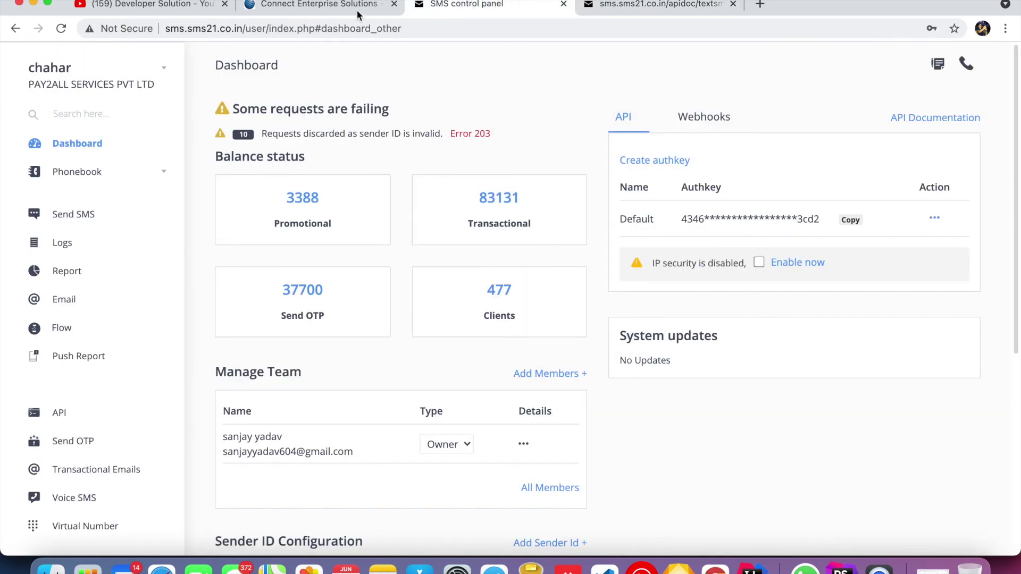